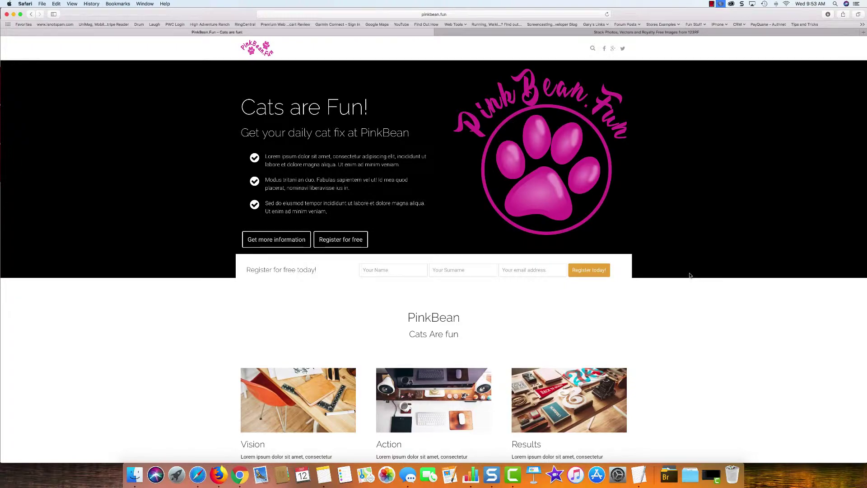
- Scroll the PinkBean.Fun page and highlight the hero heading and its three bullets
scroll(689, 275, "down", 6)
scroll(688, 275, "down", 10)
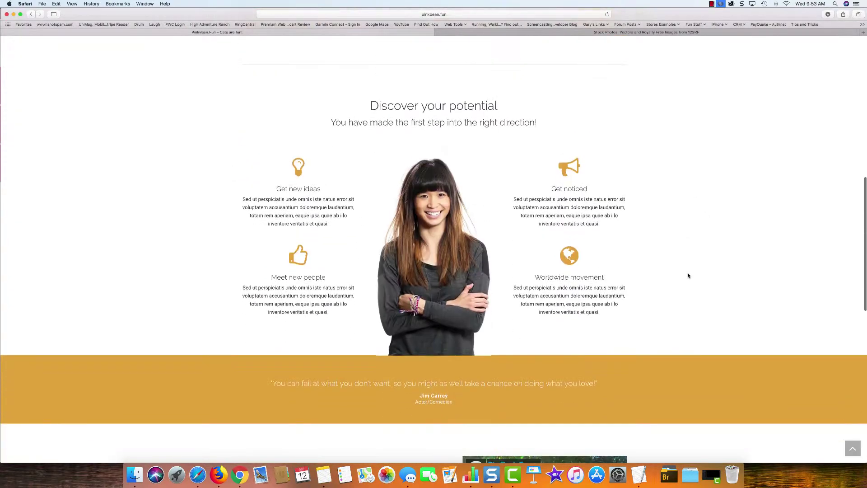
scroll(679, 289, "down", 4)
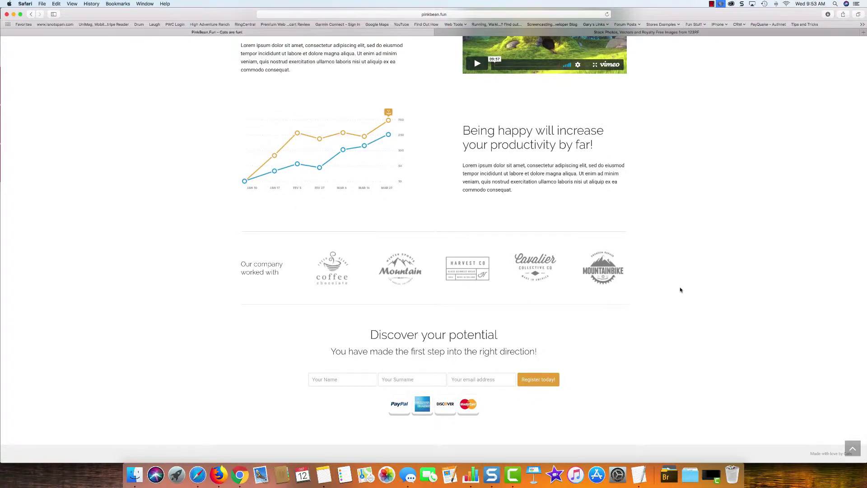
scroll(680, 290, "up", 20)
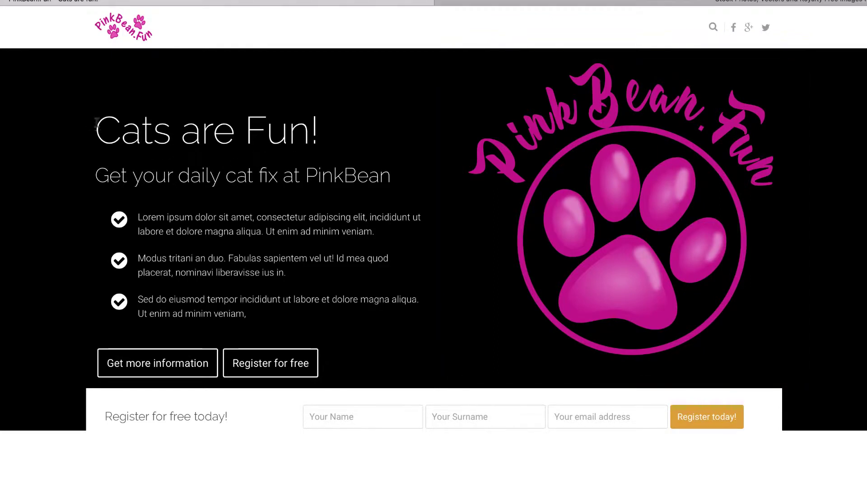
left_click_drag(94, 123, 307, 317)
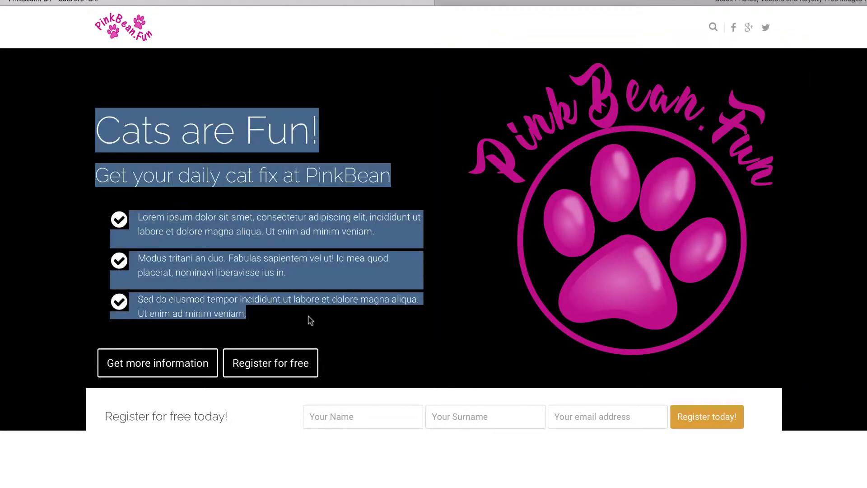
left_click(404, 343)
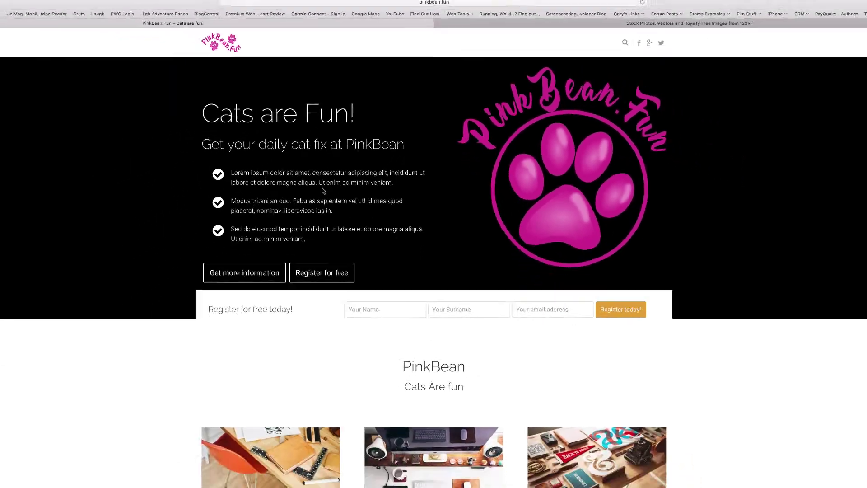
- Scroll again, then highlight the heading, subtitle and bullet paragraphs before deselecting
scroll(334, 307, "down", 3)
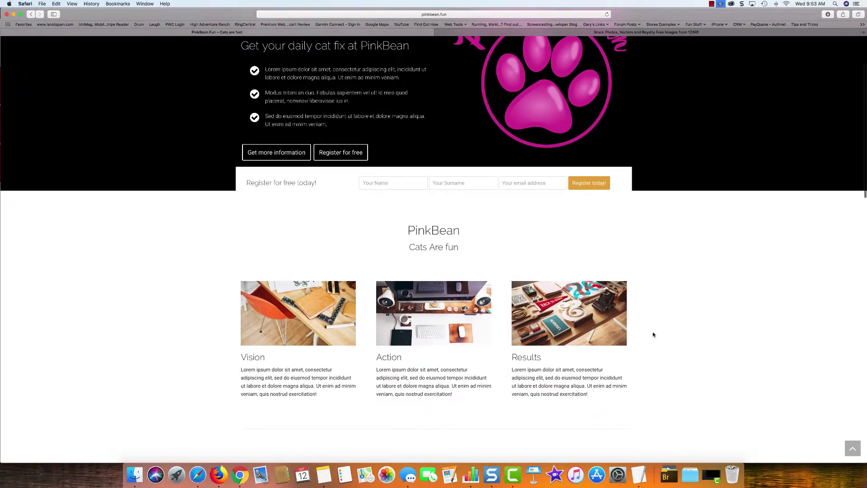
scroll(507, 308, "down", 12)
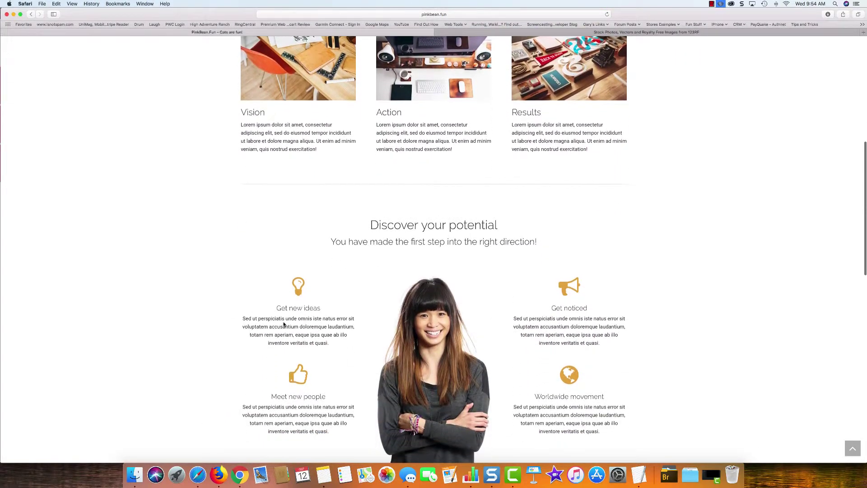
scroll(456, 342, "up", 20)
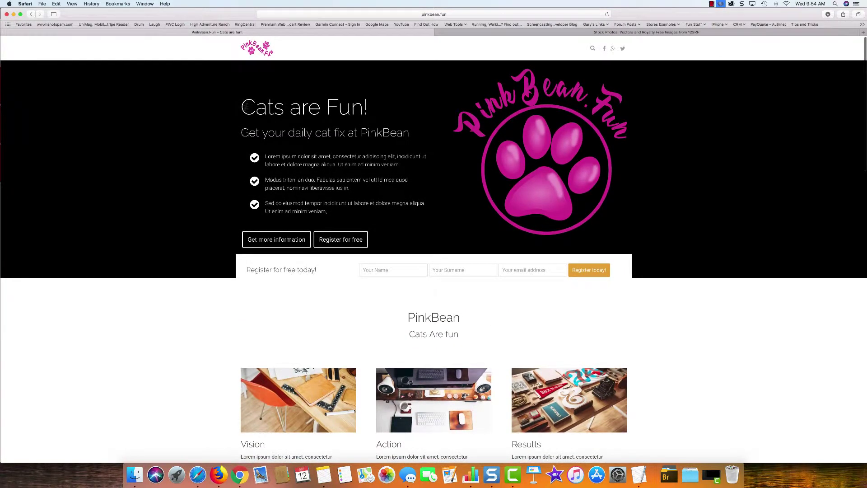
left_click_drag(244, 107, 365, 214)
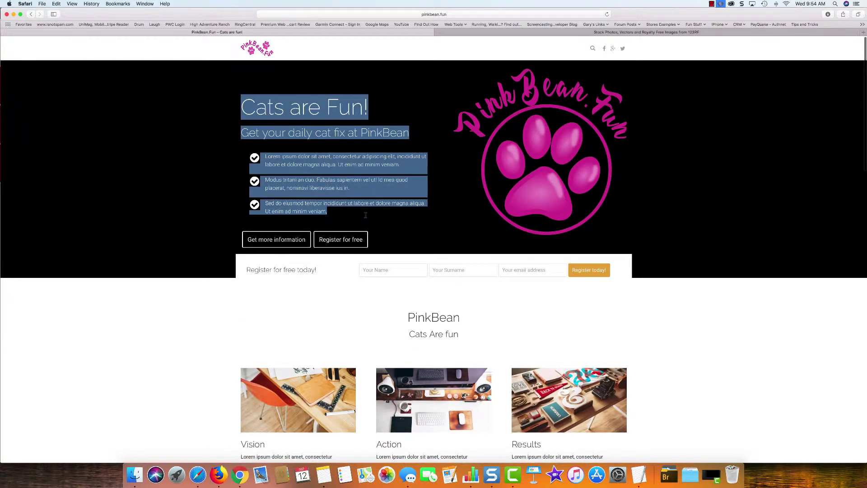
left_click(434, 191)
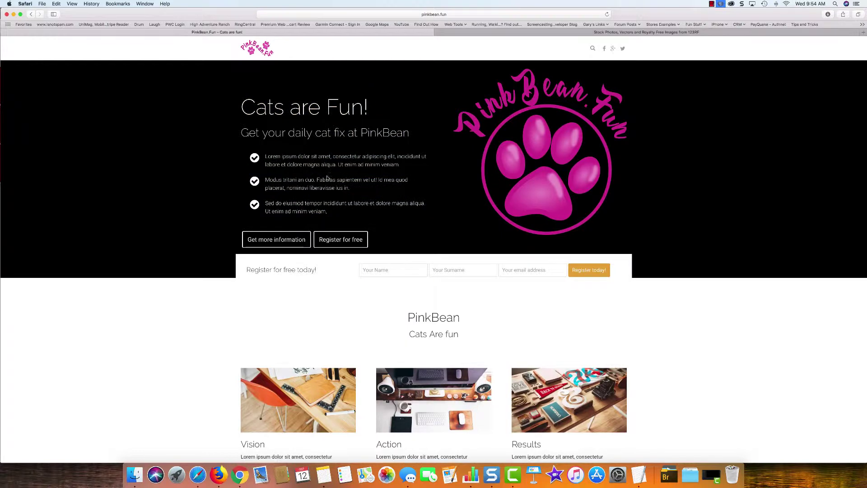
- Browse further down the PinkBean.Fun page and highlight the hero heading through the third bullet
scroll(353, 194, "down", 4)
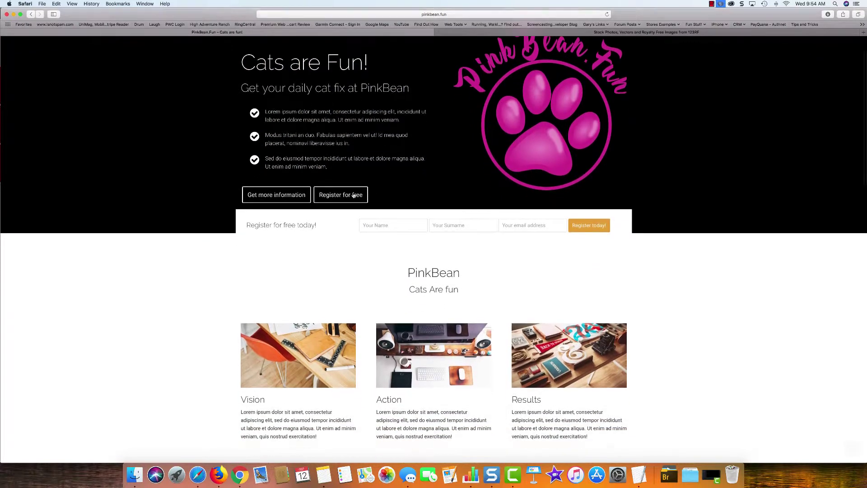
scroll(354, 195, "down", 1)
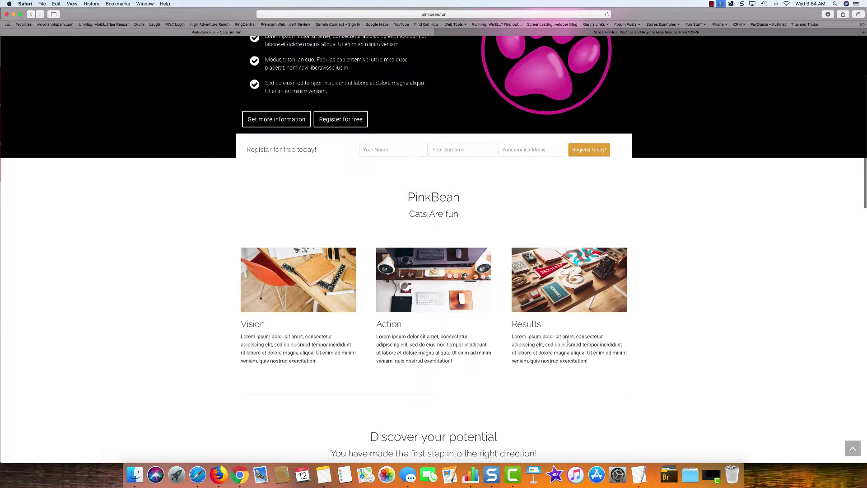
scroll(544, 340, "down", 2)
scroll(544, 340, "down", 8)
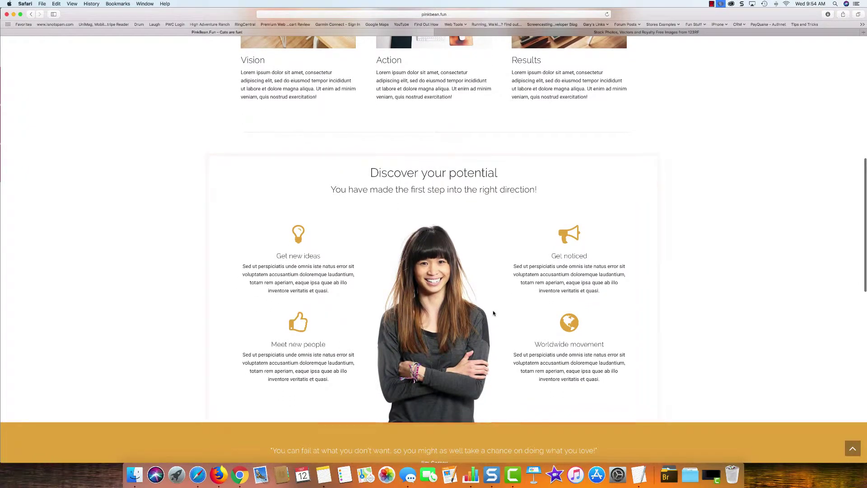
scroll(493, 313, "up", 1)
scroll(492, 312, "up", 10)
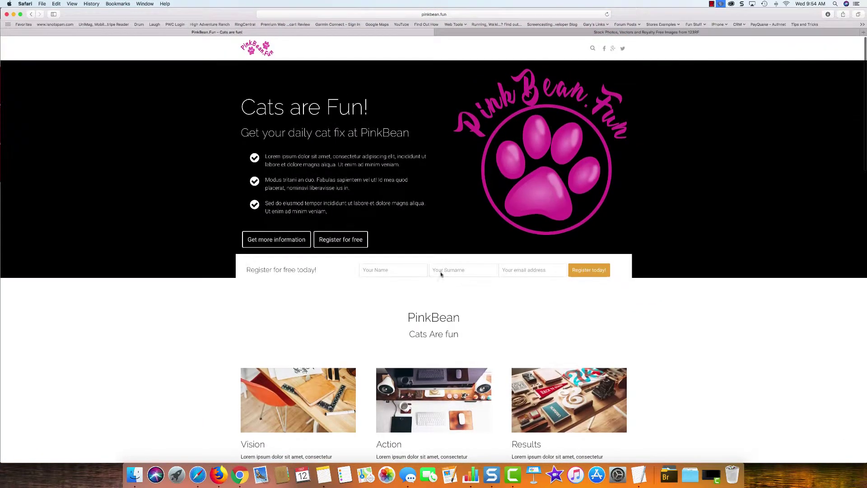
scroll(378, 236, "down", 18)
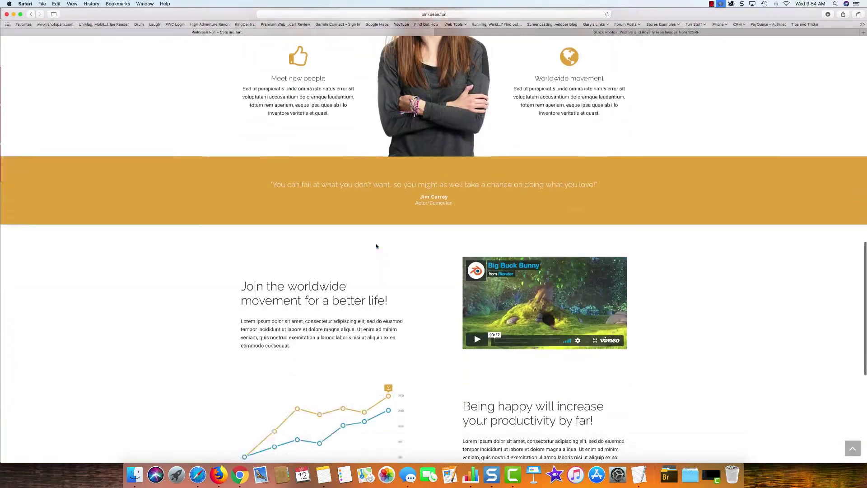
scroll(378, 245, "down", 1)
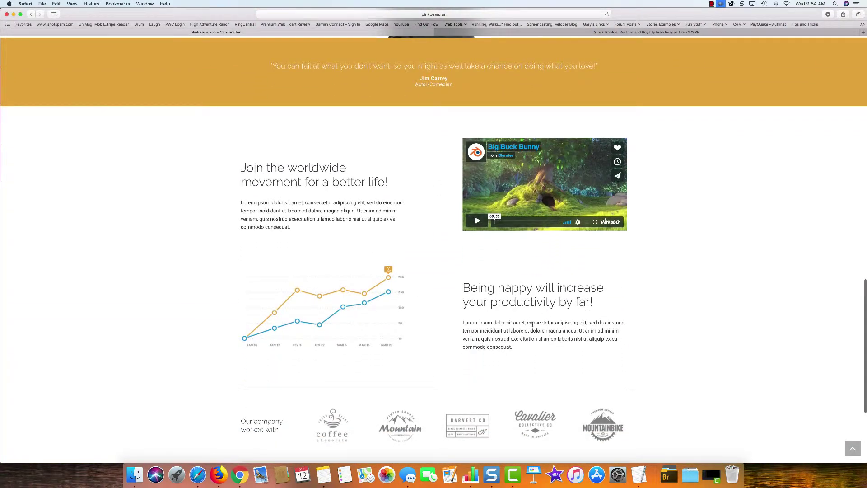
scroll(500, 322, "up", 20)
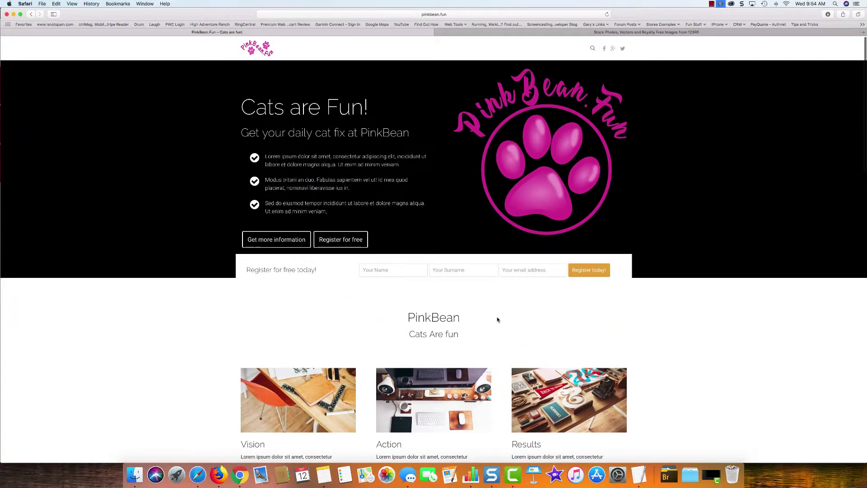
scroll(497, 319, "down", 1)
scroll(497, 320, "down", 10)
scroll(497, 319, "down", 5)
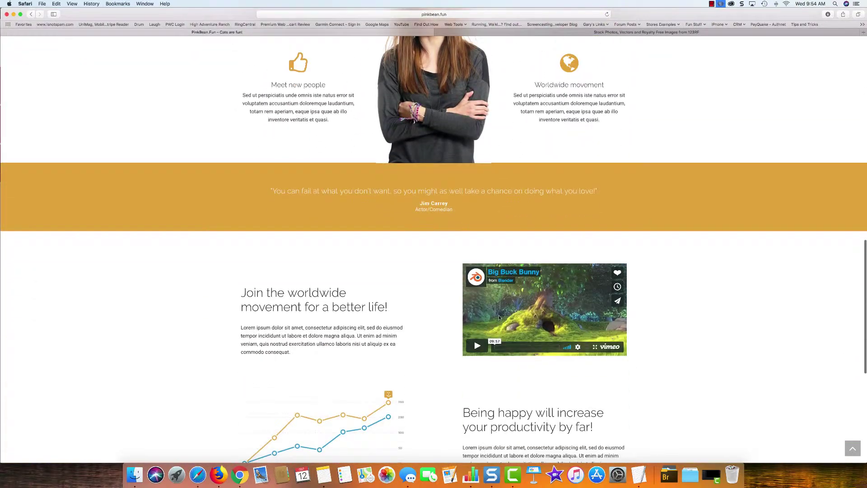
scroll(498, 315, "up", 12)
scroll(370, 178, "up", 5)
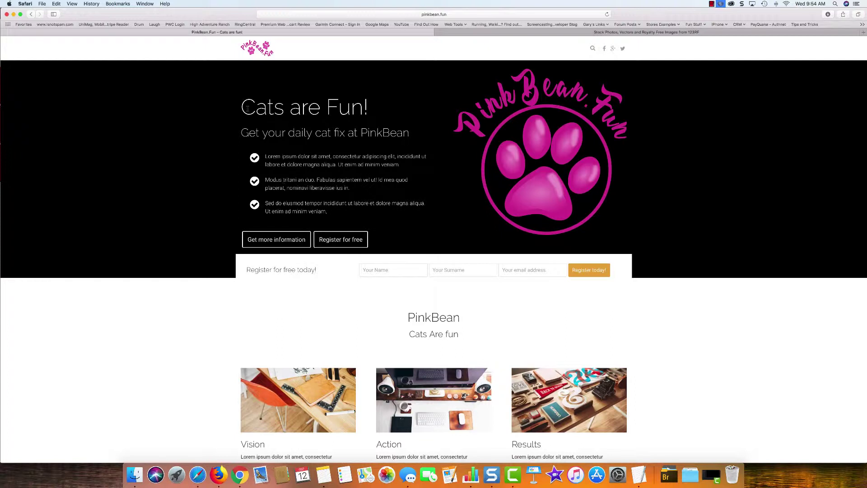
left_click_drag(242, 103, 337, 209)
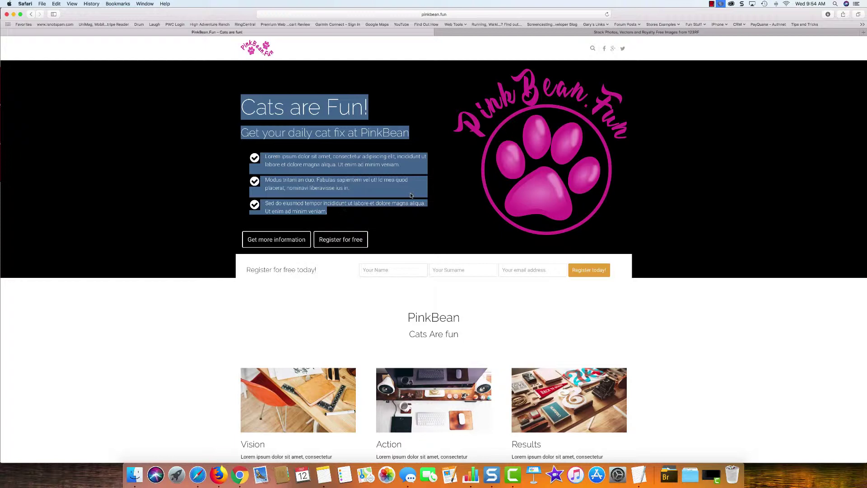
left_click(418, 217)
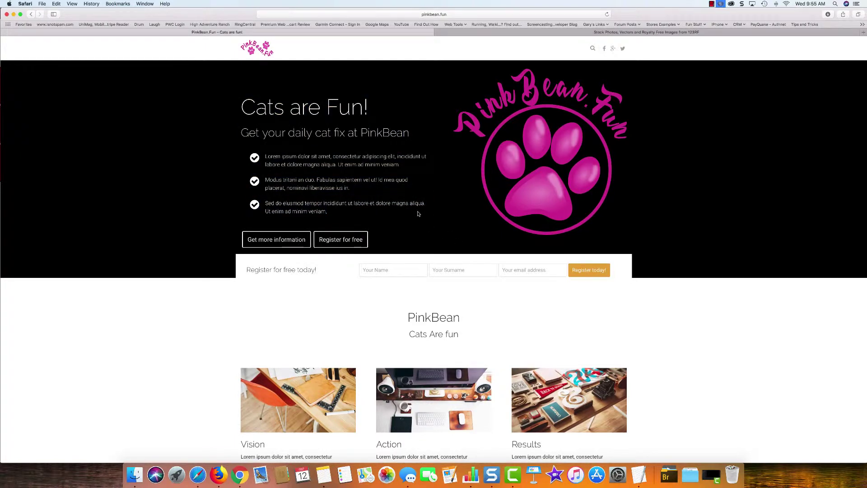
- Switch between the 123RF and PinkBean.Fun tabs, ending on the 123RF stock photo homepage
left_click(628, 33)
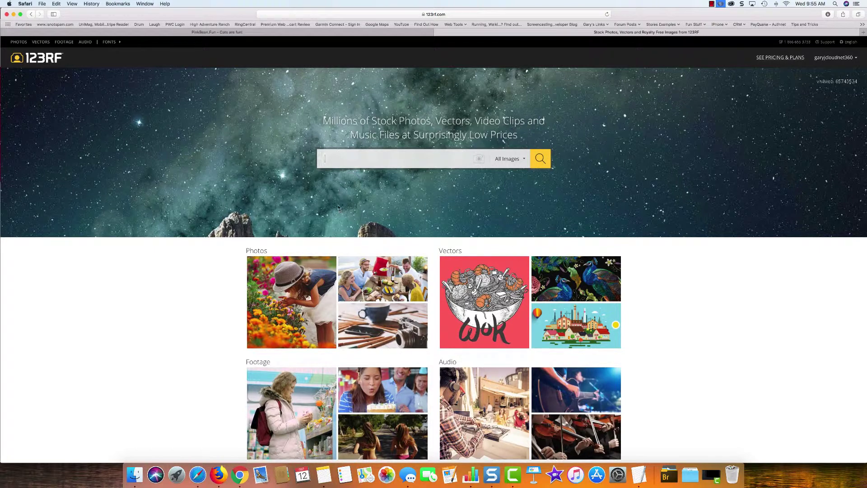
left_click(227, 33)
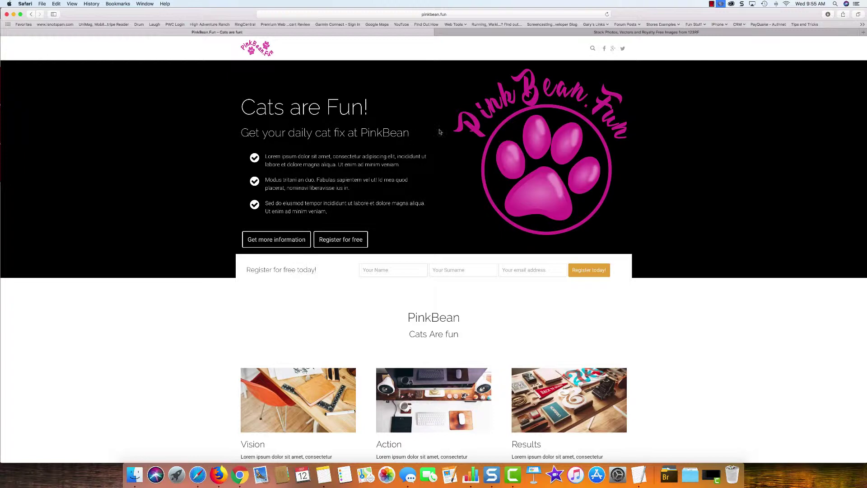
left_click(601, 34)
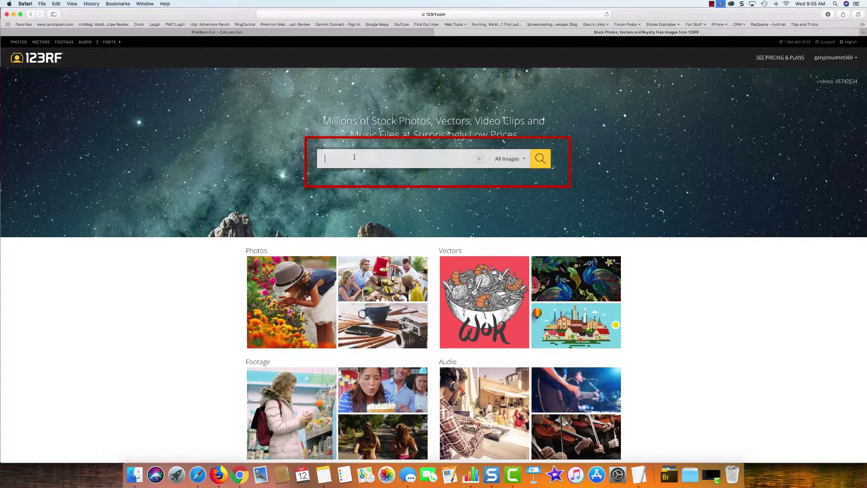
type("cat")
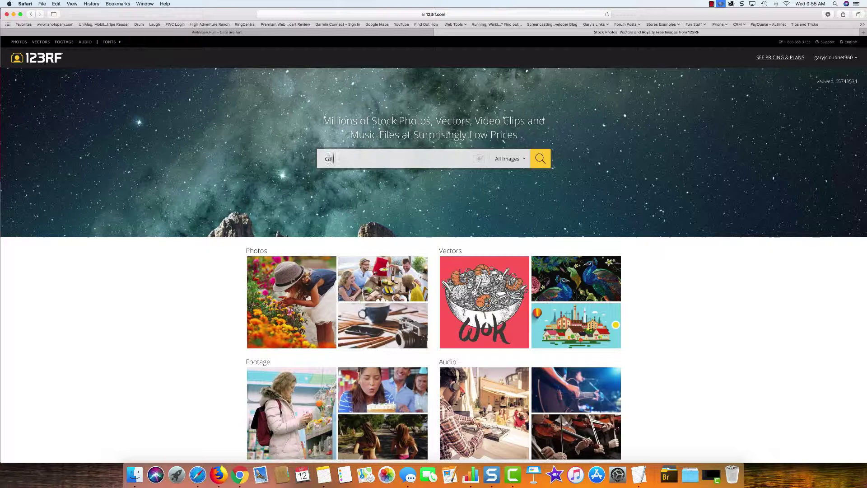
type(" lady")
key("Return")
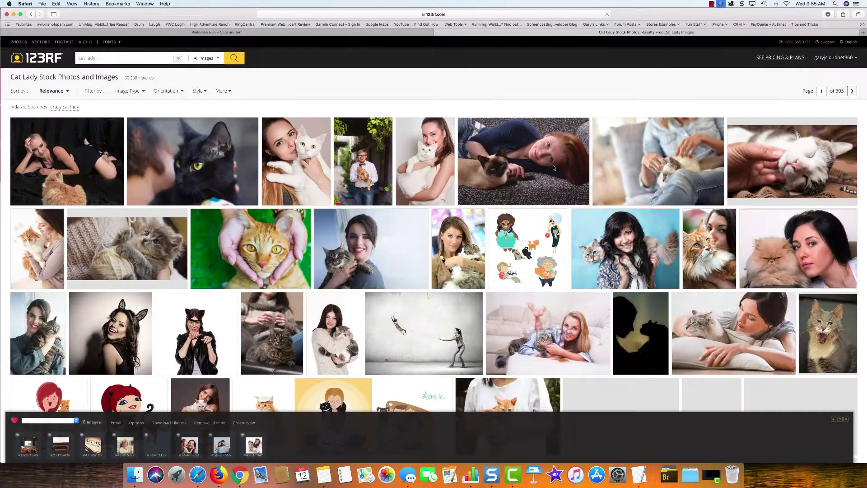
scroll(553, 167, "down", 3)
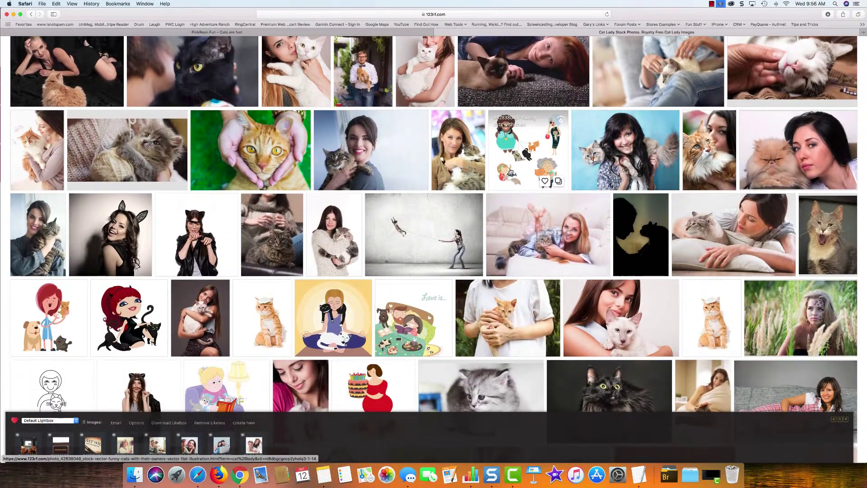
scroll(519, 167, "down", 10)
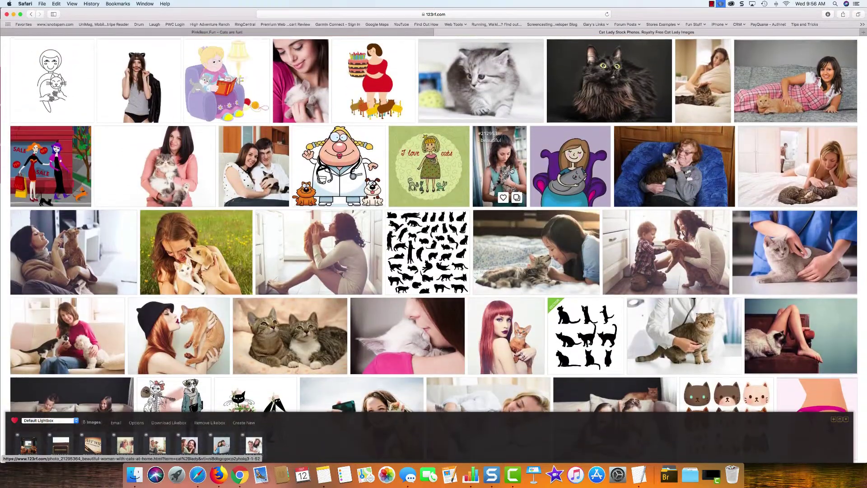
scroll(512, 170, "down", 8)
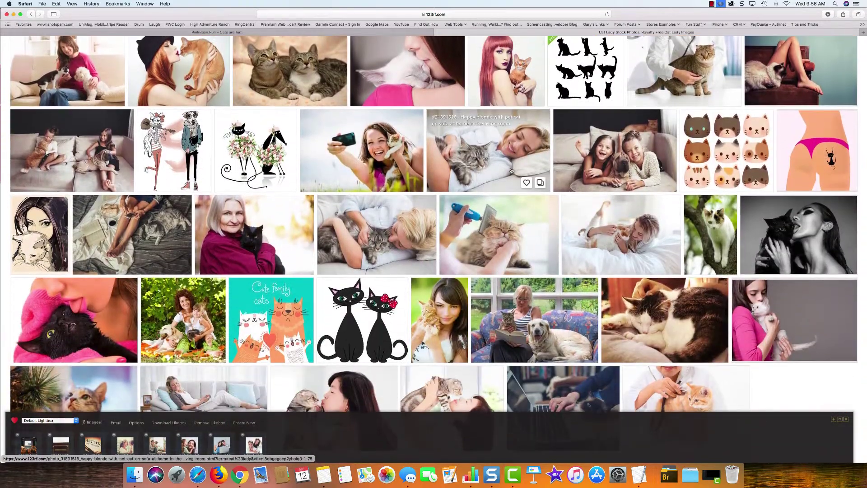
scroll(512, 170, "down", 3)
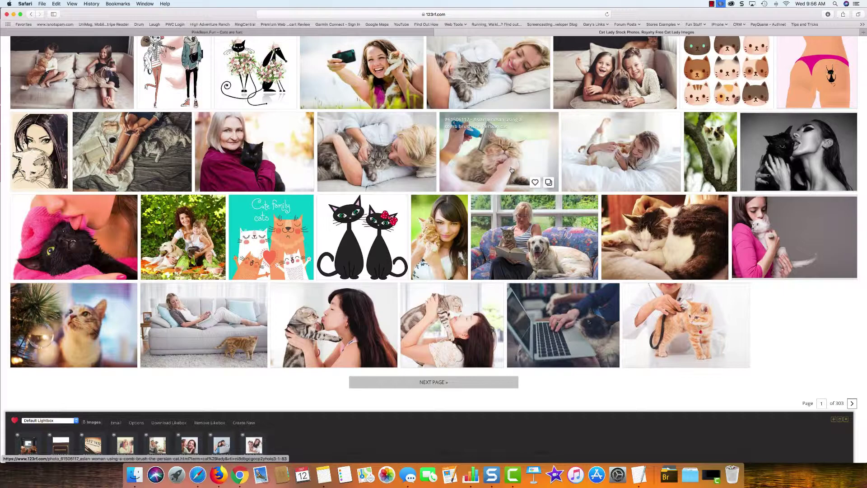
scroll(511, 170, "up", 20)
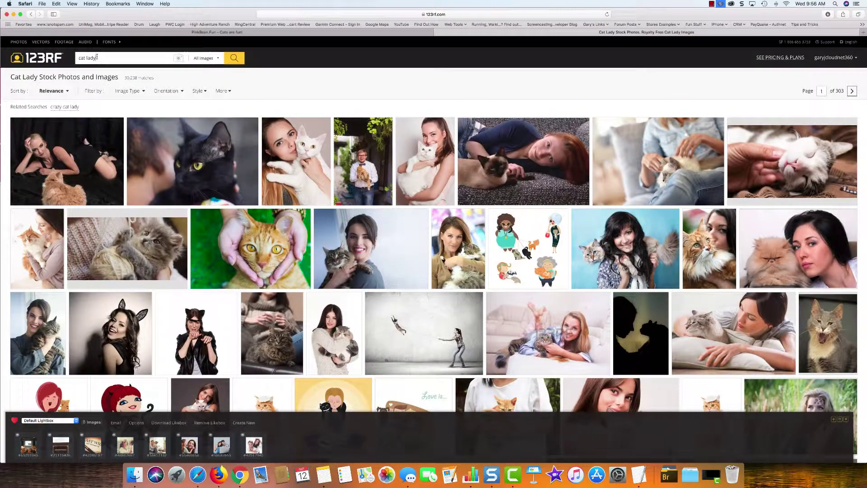
- Change the 123RF search from 'cat lady' to 'cat cartoons' and run it
left_click(97, 57)
key("BackSpace")
key("BackSpace")
key("BackSpace")
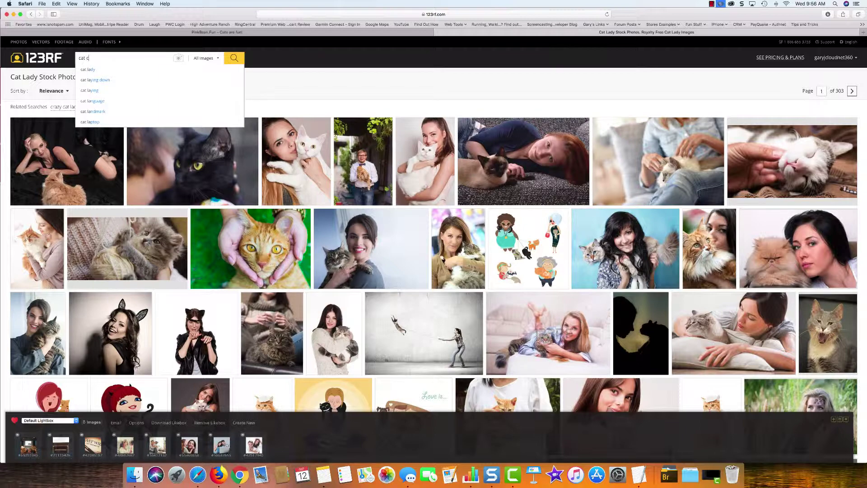
type("cartoons")
key("Return")
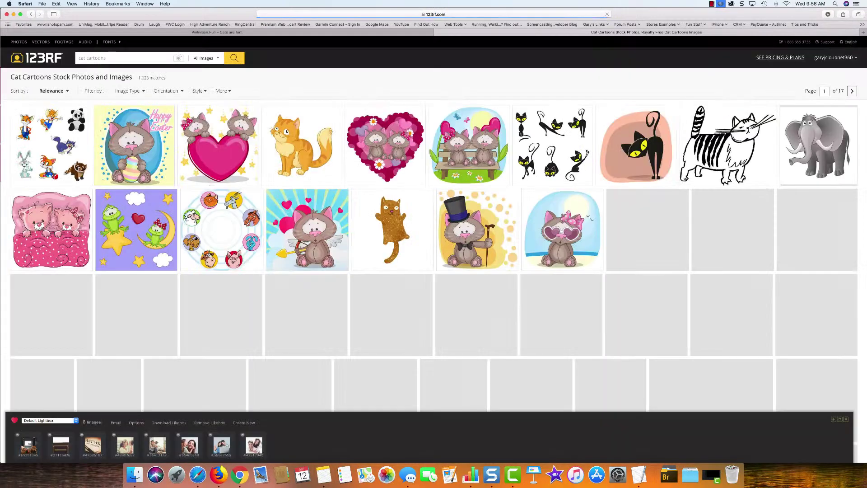
- Browse the cat cartoons results, then erase the search term to start a new query
scroll(218, 128, "down", 3)
scroll(217, 128, "down", 15)
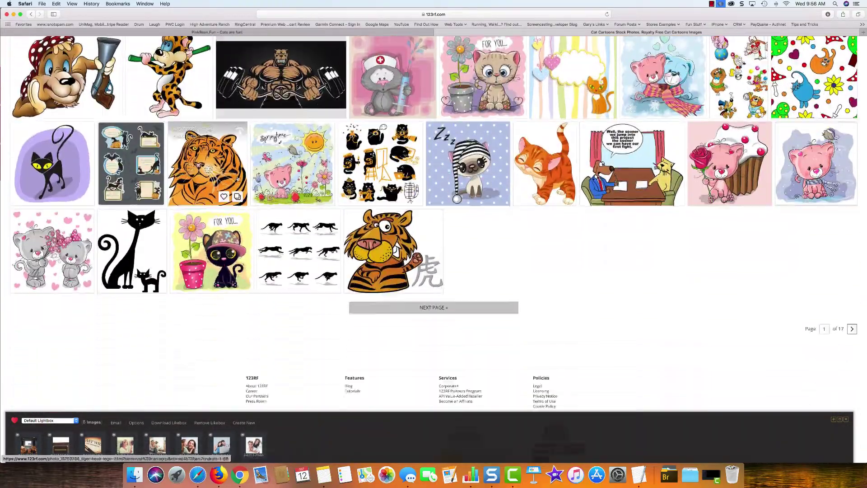
scroll(240, 180, "up", 15)
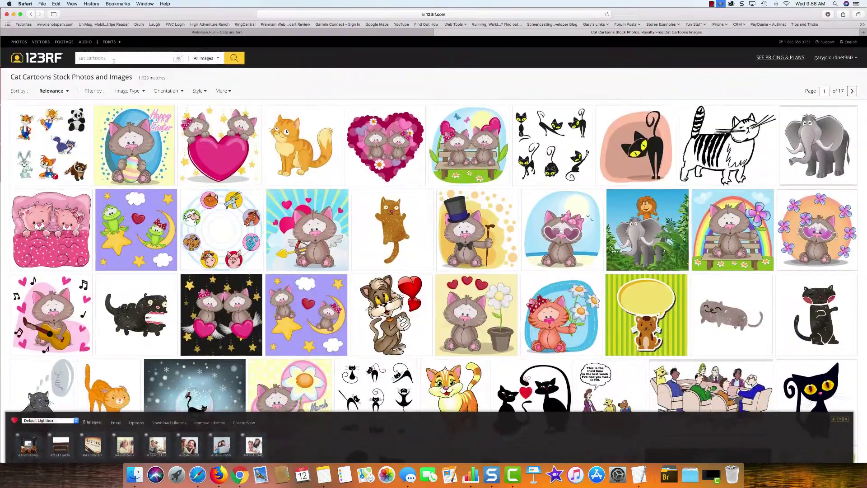
left_click(108, 59)
key("BackSpace")
key("BackSpace")
key("BackSpace")
key("BackSpace")
key("BackSpace")
key("BackSpace")
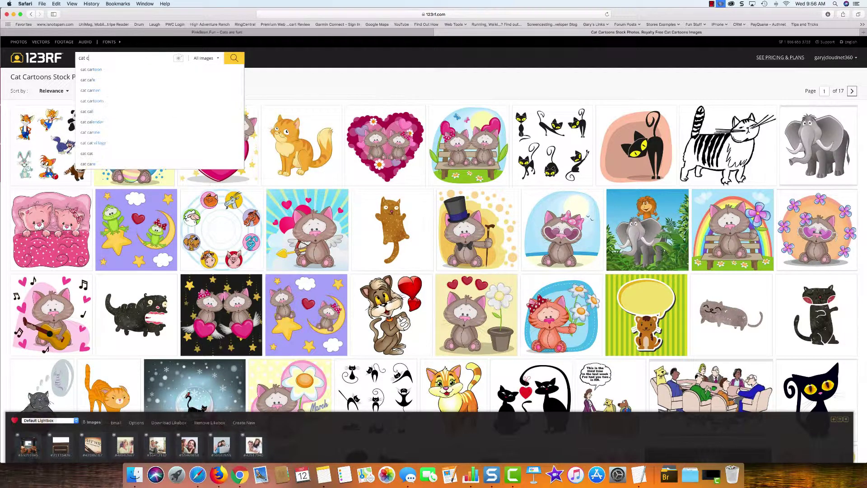
- Search 123RF for 'cat icons' and scroll through the results
type("icons")
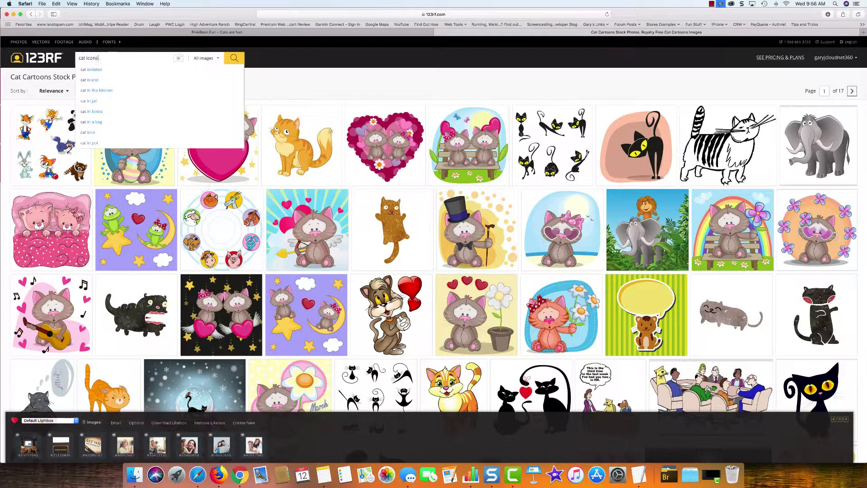
key("Return")
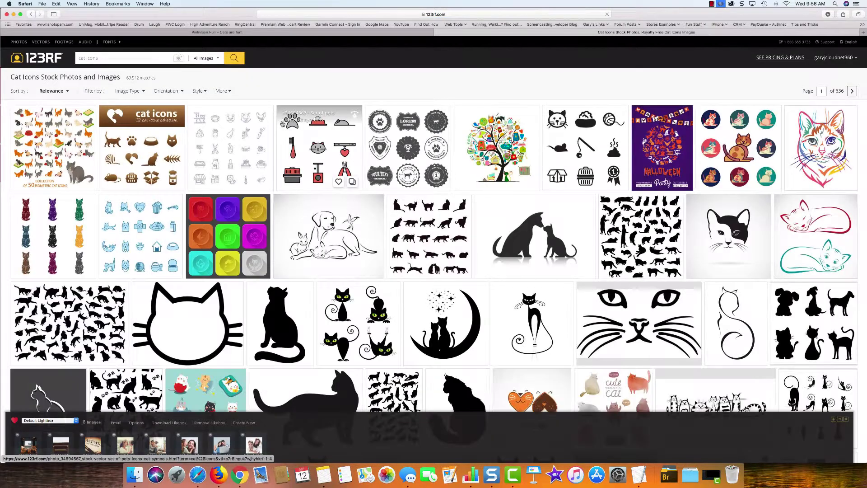
scroll(397, 145, "down", 5)
scroll(412, 145, "down", 8)
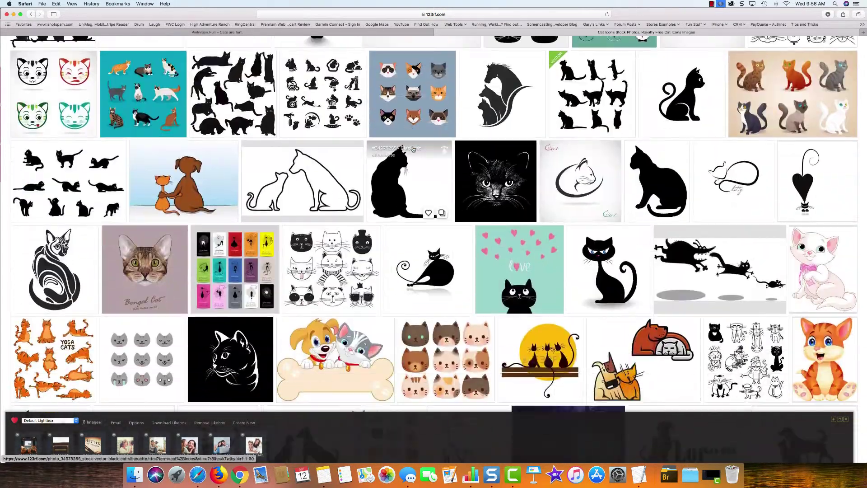
scroll(343, 113, "up", 15)
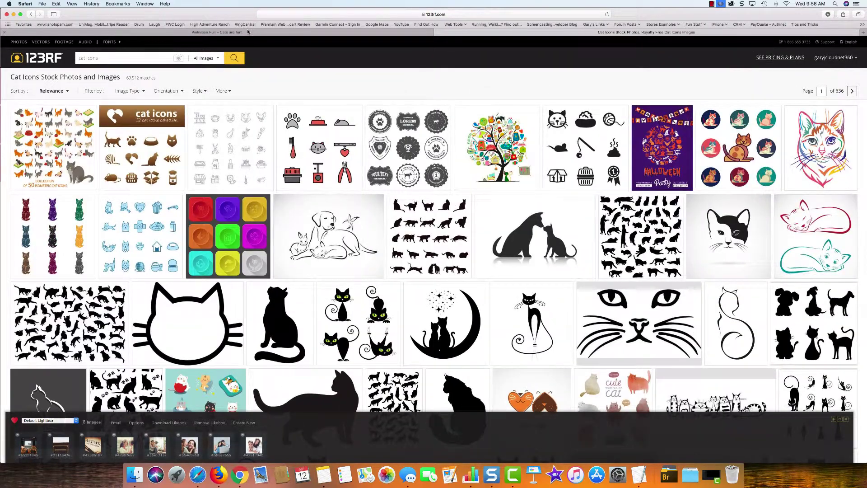
- Compare the PinkBean.Fun page with the Cat Icons results by switching back and forth between the tabs
left_click(326, 32)
scroll(361, 157, "down", 5)
scroll(361, 156, "down", 7)
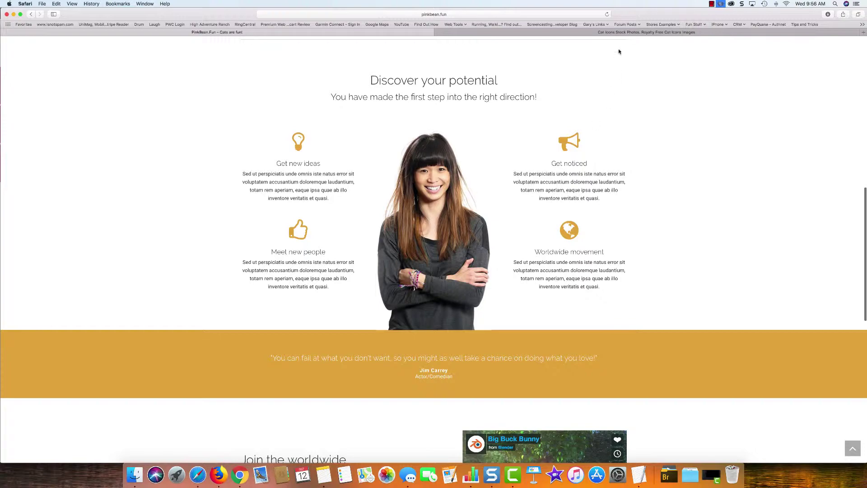
left_click(618, 32)
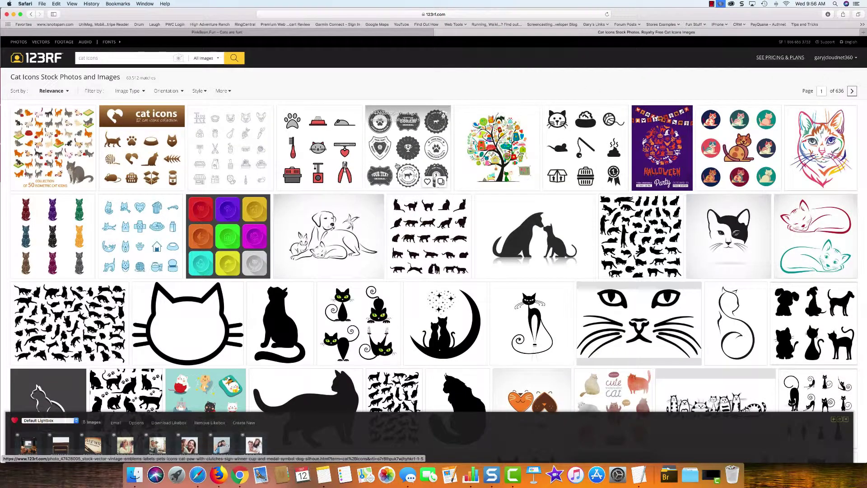
scroll(397, 166, "down", 5)
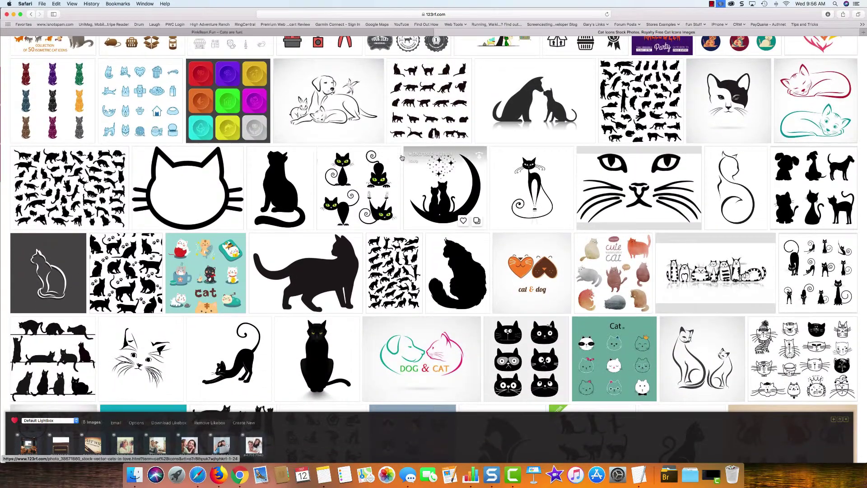
scroll(397, 171, "up", 5)
key("ctrl+shift+Tab")
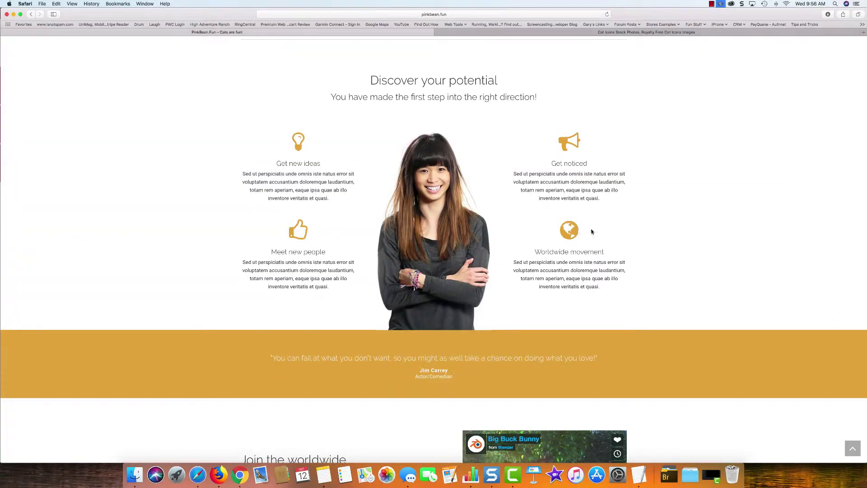
left_click(623, 32)
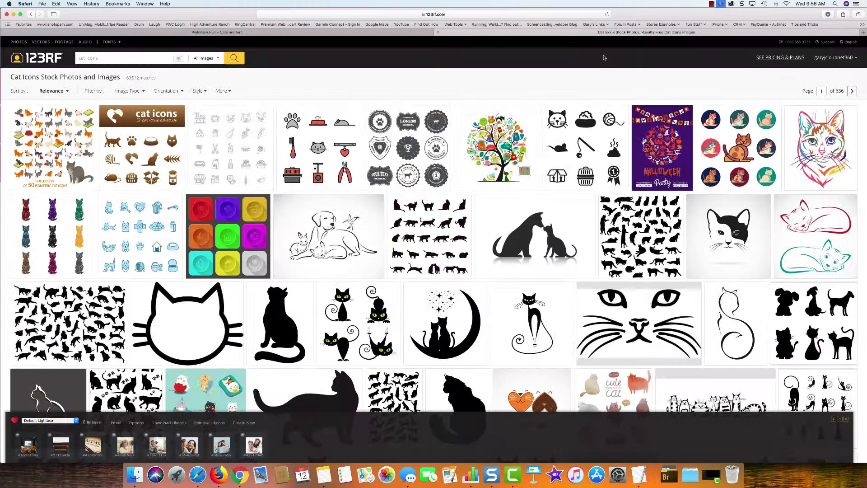
- Preview the cat faces icon set, then close the preview
scroll(429, 196, "down", 3)
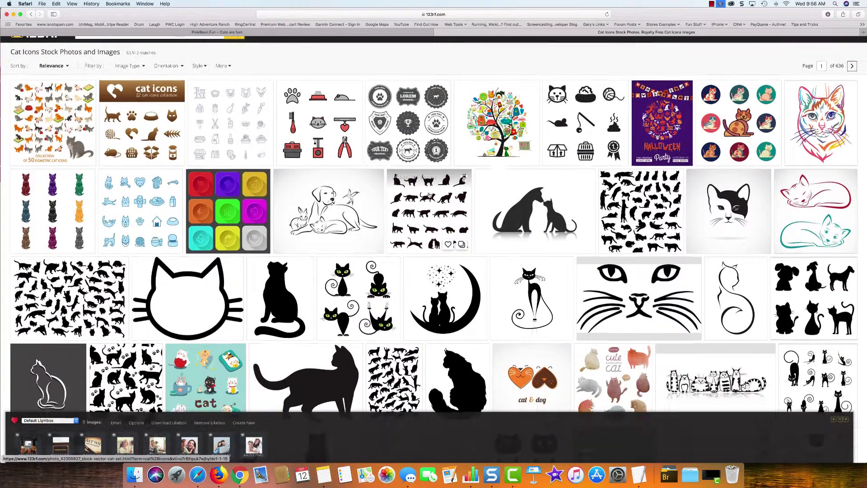
scroll(445, 163, "down", 9)
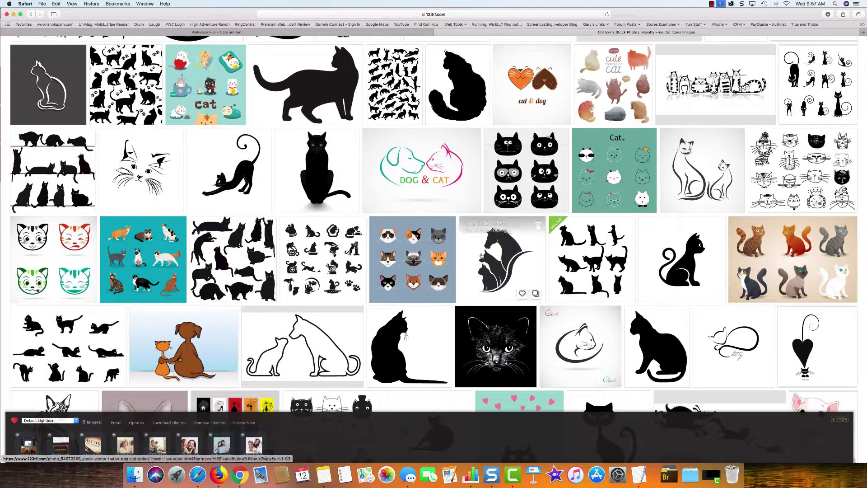
left_click(429, 242)
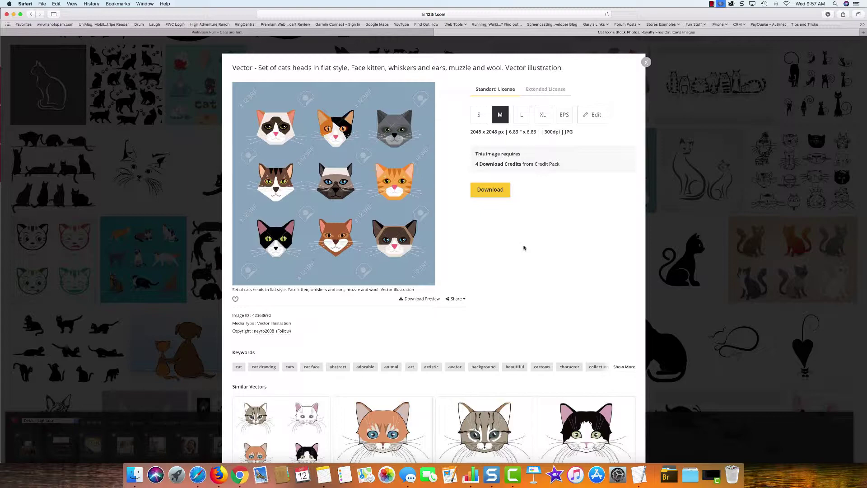
left_click(645, 62)
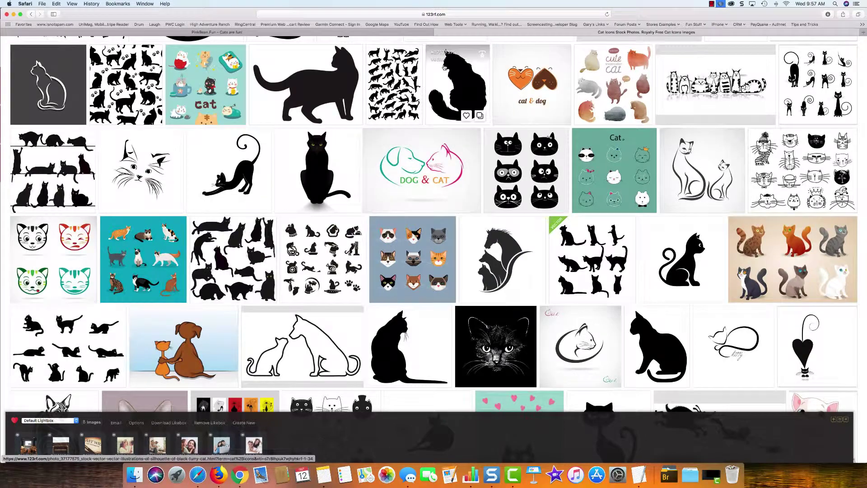
- Bring PinkBean.Fun to the front, scroll through it and highlight the hero bullets and buttons
left_click(252, 34)
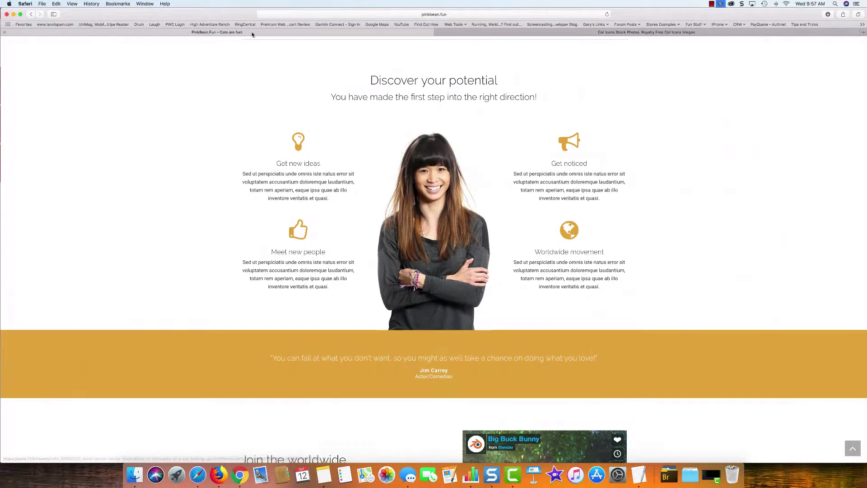
scroll(358, 149, "up", 15)
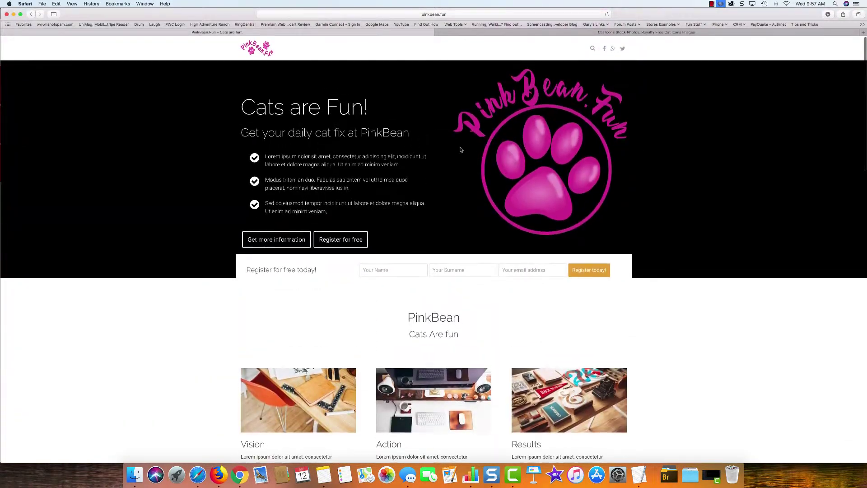
scroll(422, 165, "down", 1)
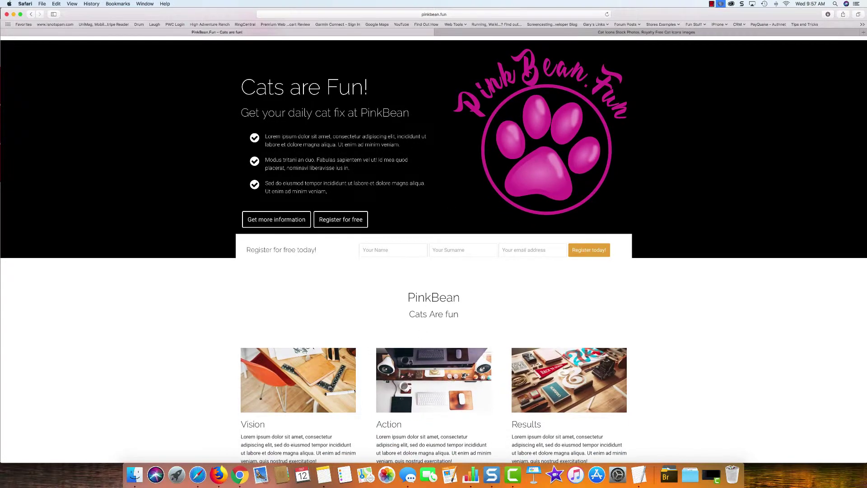
scroll(575, 381, "down", 3)
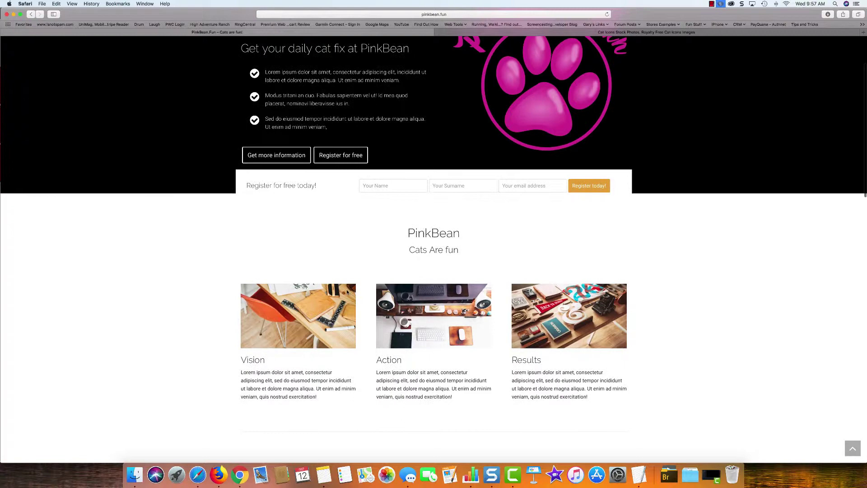
scroll(342, 224, "up", 4)
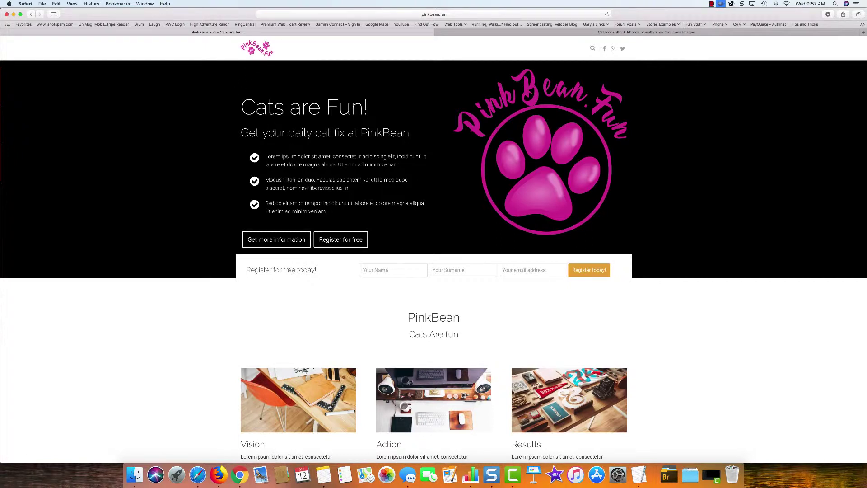
scroll(274, 131, "down", 15)
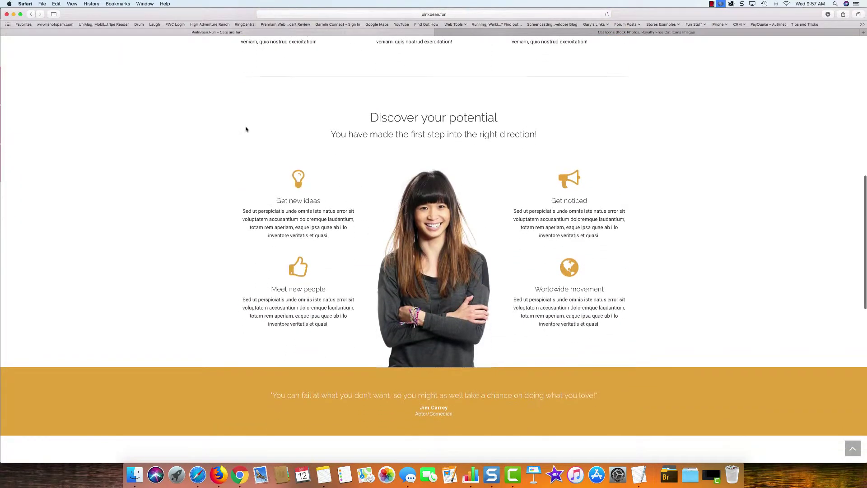
scroll(246, 129, "down", 7)
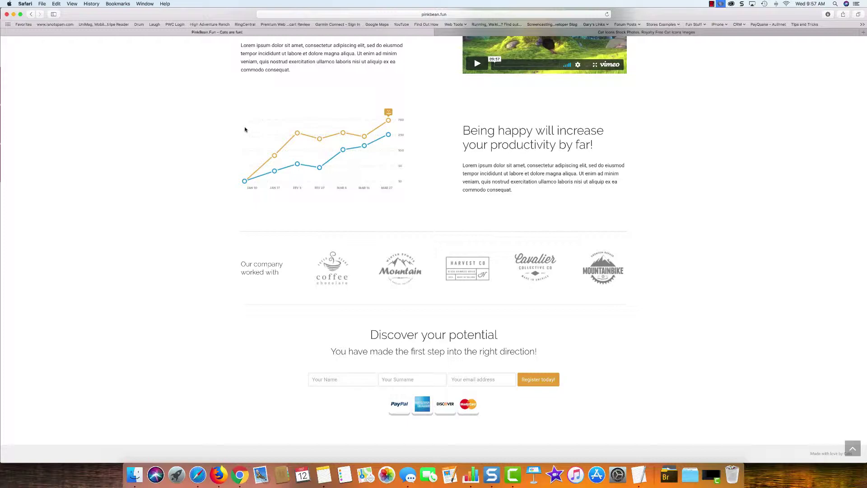
scroll(242, 132, "up", 20)
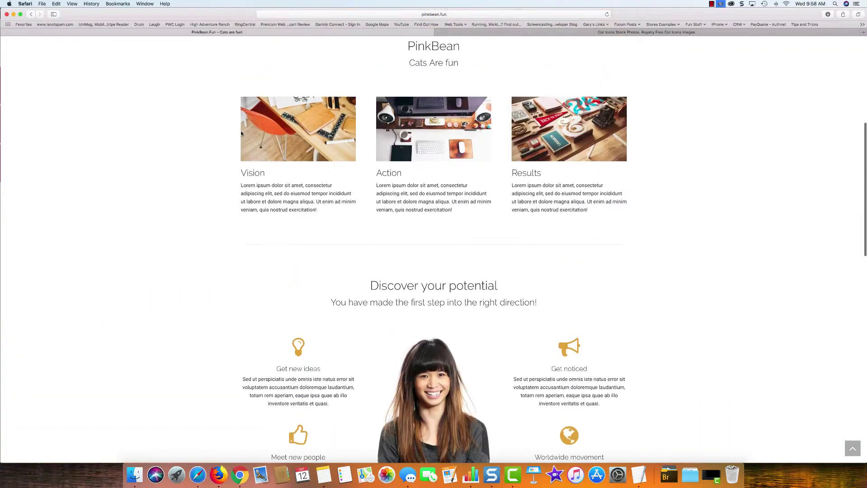
scroll(241, 133, "up", 6)
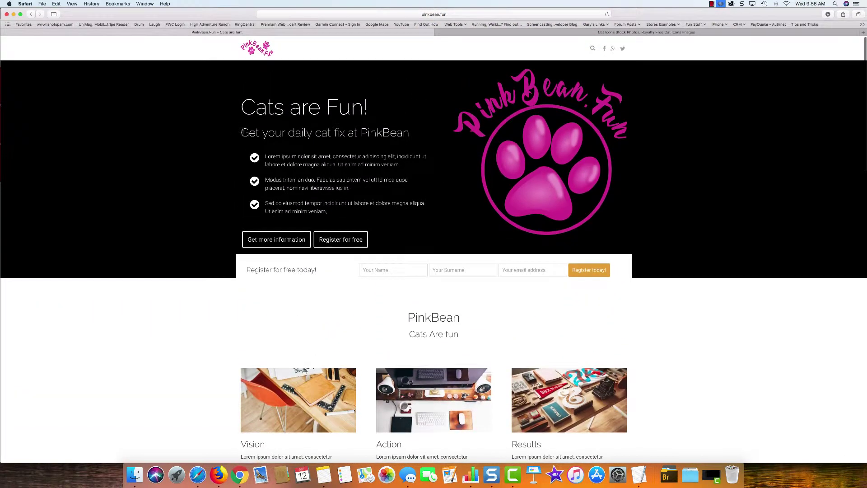
left_click_drag(334, 249, 338, 165)
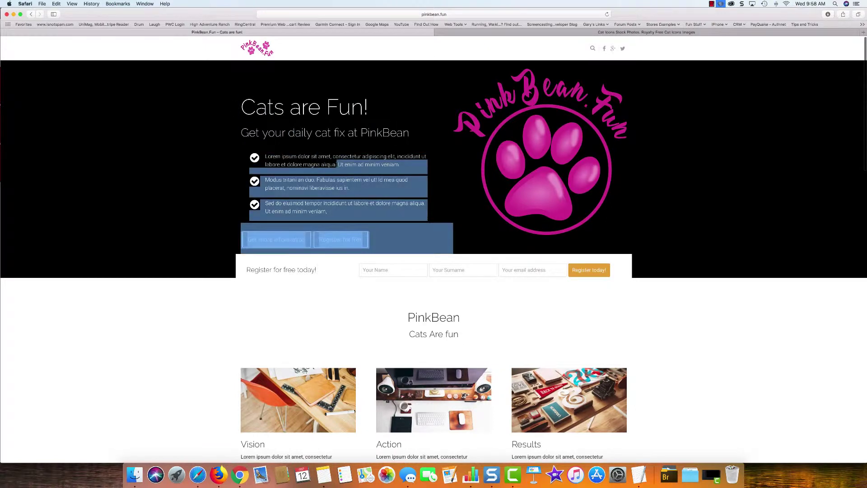
left_click(337, 162)
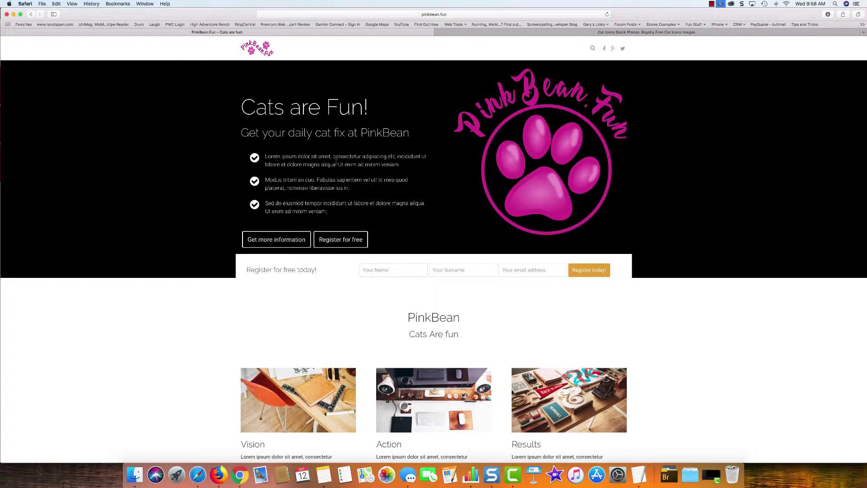
- Scroll to the Vision, Action and Results cards and highlight part of the Vision caption
scroll(336, 160, "down", 5)
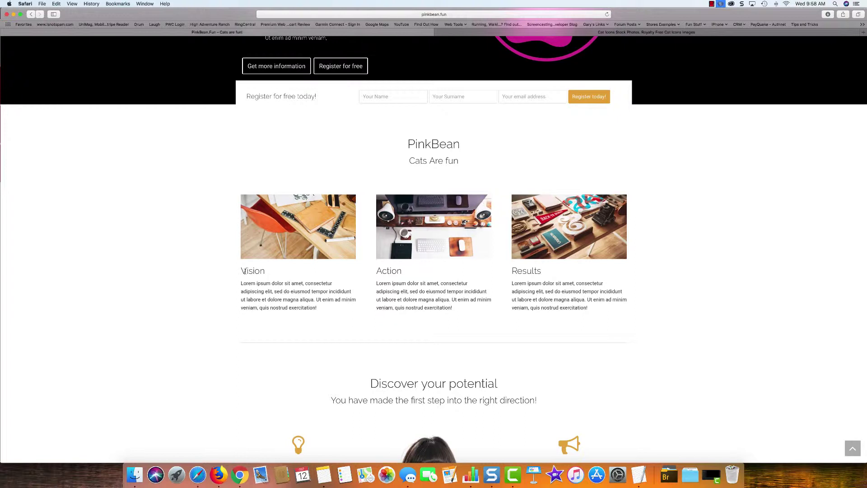
left_click_drag(245, 271, 263, 283)
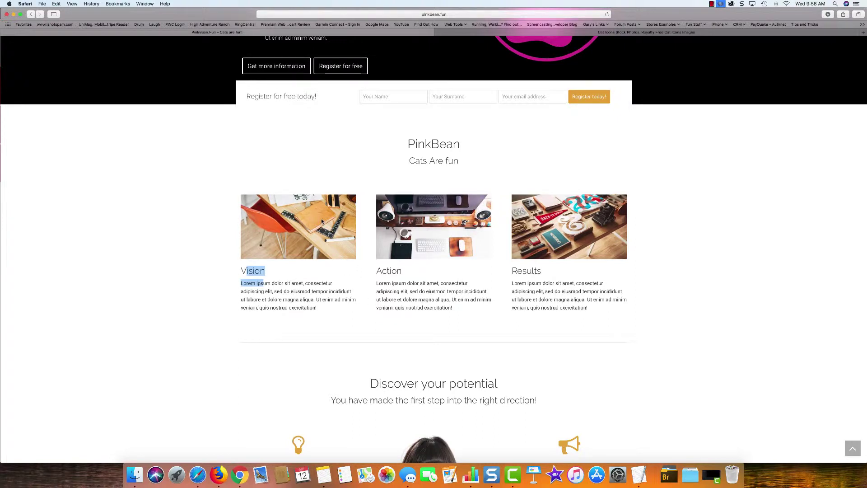
left_click(309, 297)
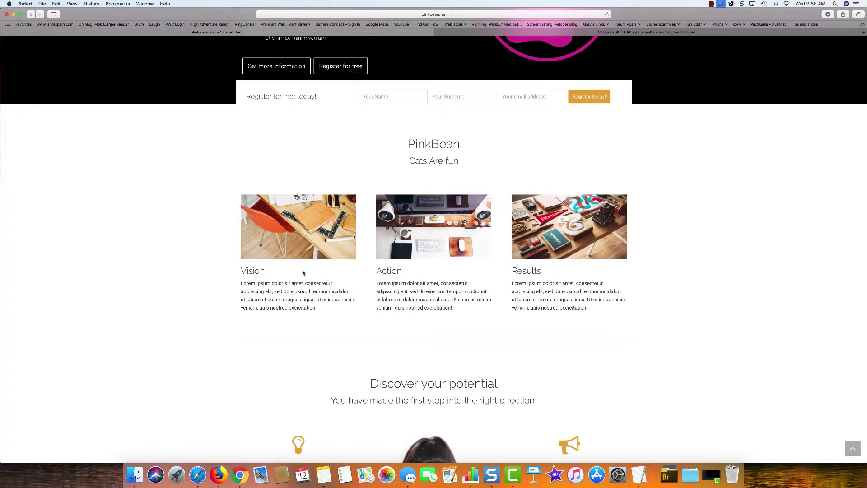
- Switch to 123RF, change 'cat icons' to 'cat funny', and scroll the sunglasses-cat results
left_click(633, 33)
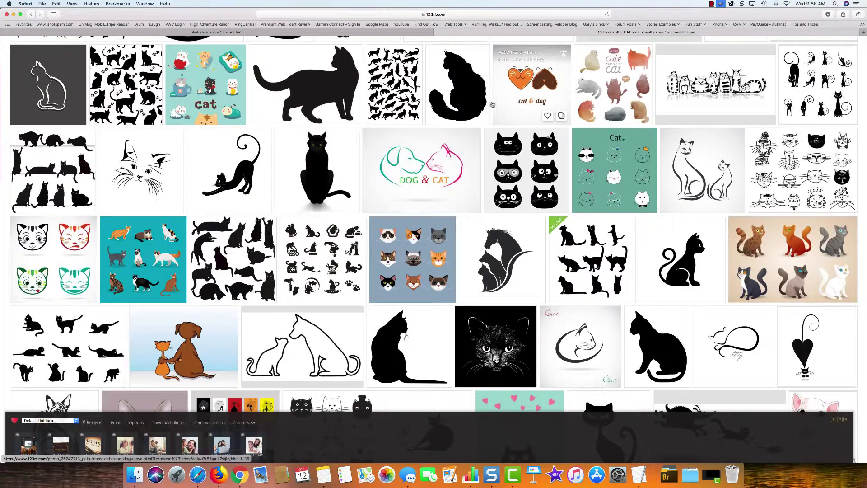
scroll(401, 157, "up", 3)
scroll(401, 157, "down", 15)
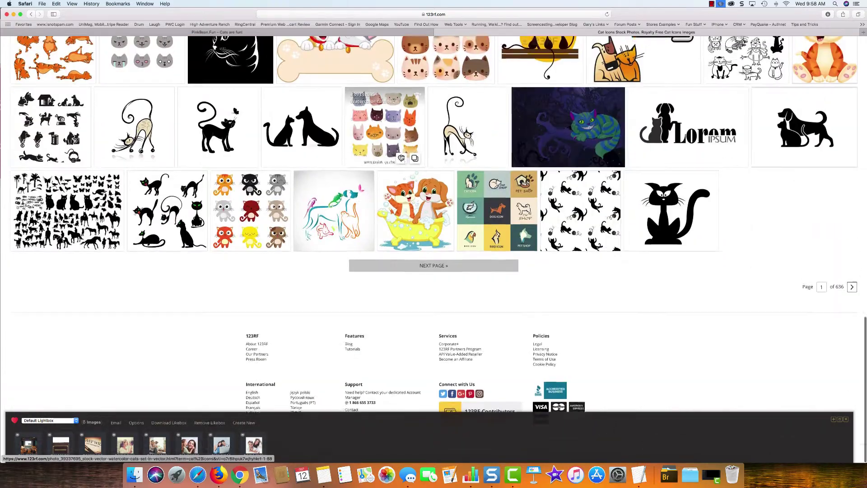
scroll(401, 156, "up", 15)
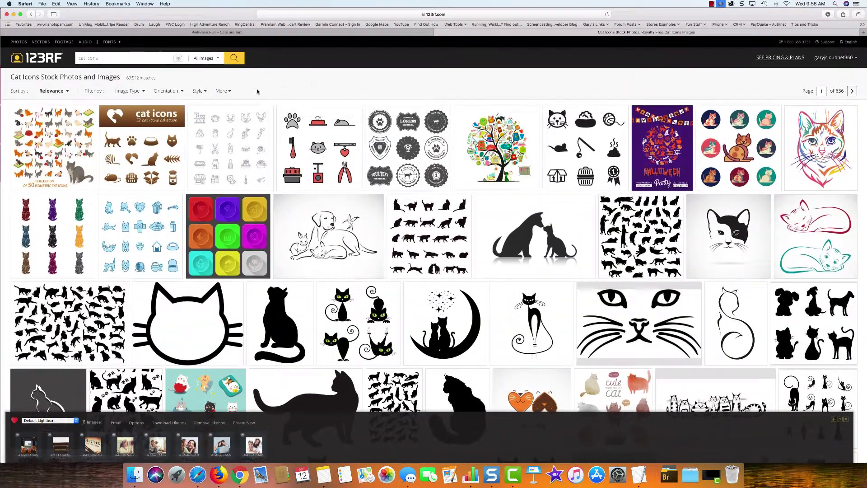
key("BackSpace")
key("BackSpace")
key("BackSpace")
key("BackSpace")
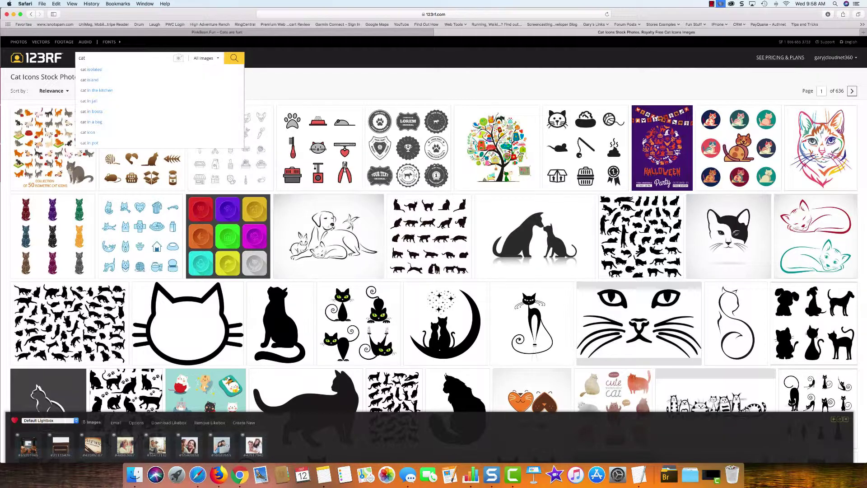
type("y")
key("Return")
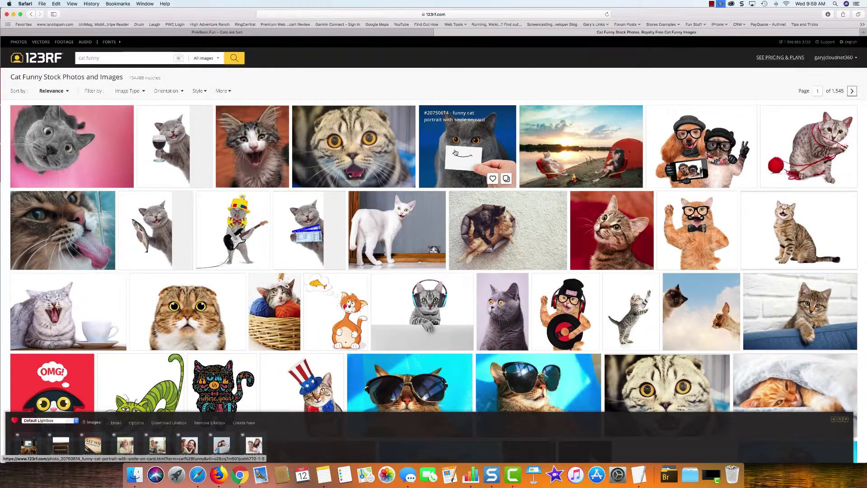
scroll(455, 152, "down", 3)
scroll(421, 156, "down", 6)
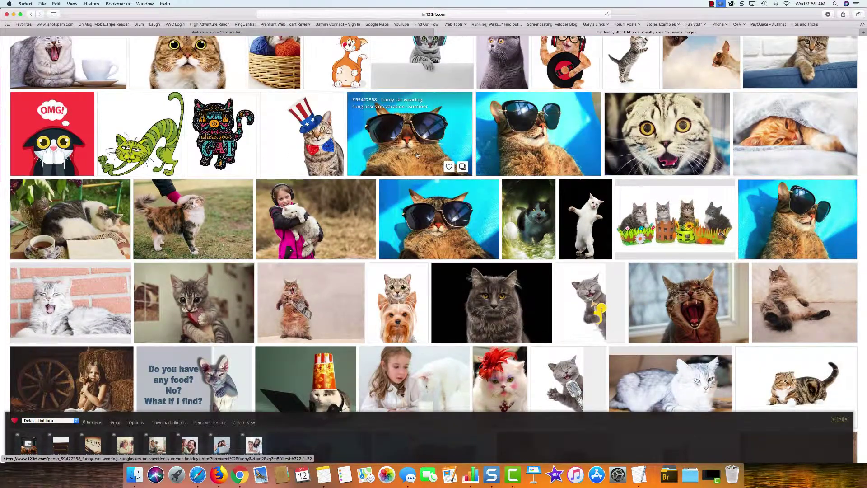
scroll(417, 155, "down", 8)
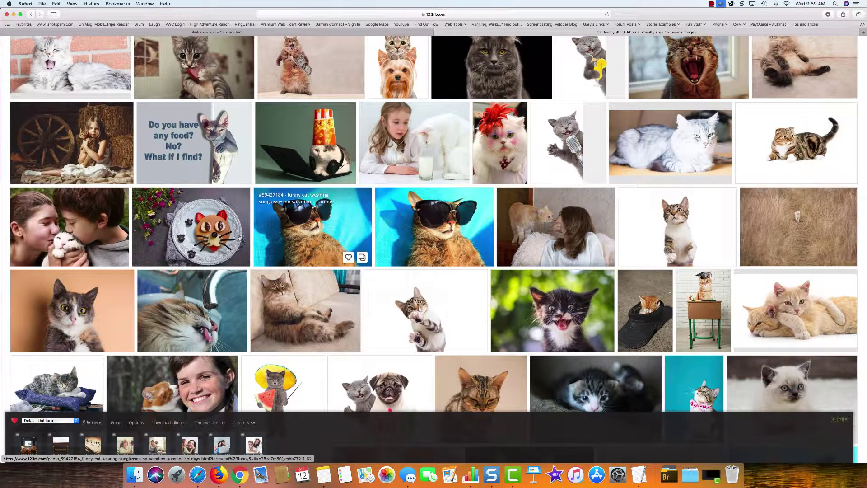
- Open the sunglasses cat photo and capture it with Snagit
left_click(445, 230)
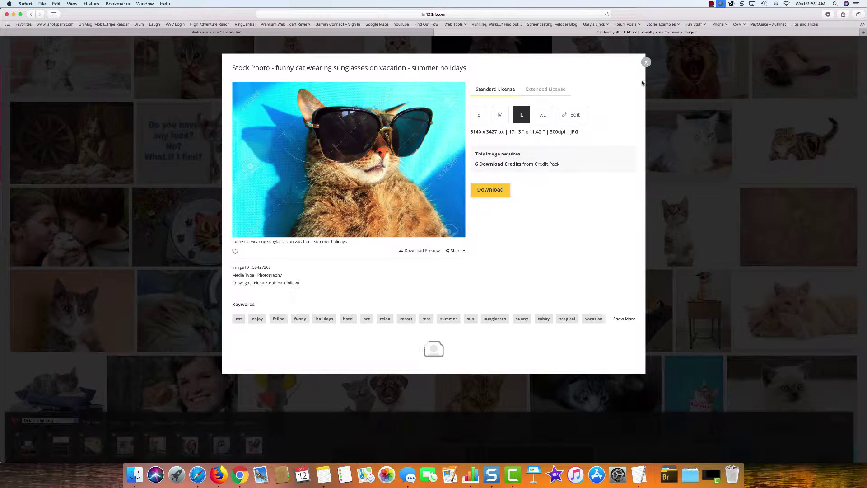
left_click(742, 4)
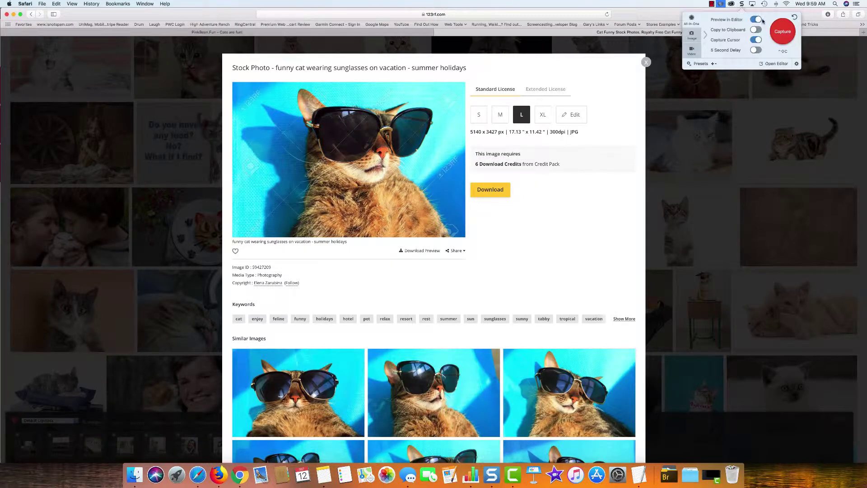
left_click(776, 26)
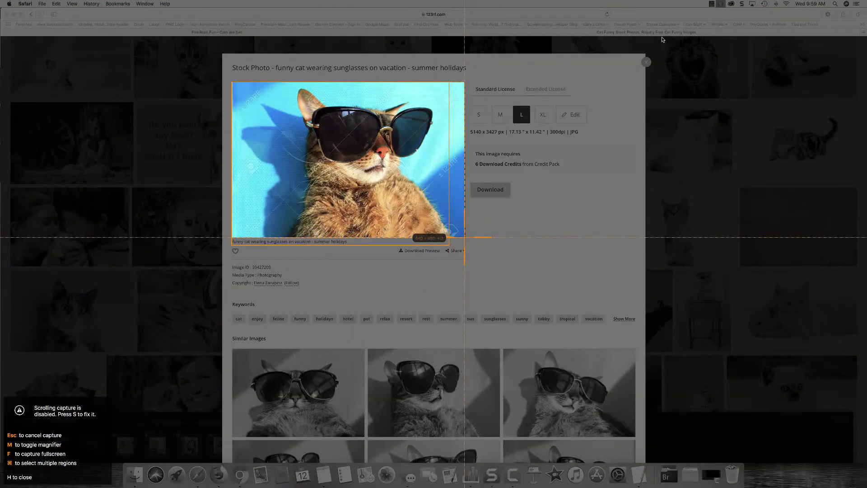
left_click(465, 237)
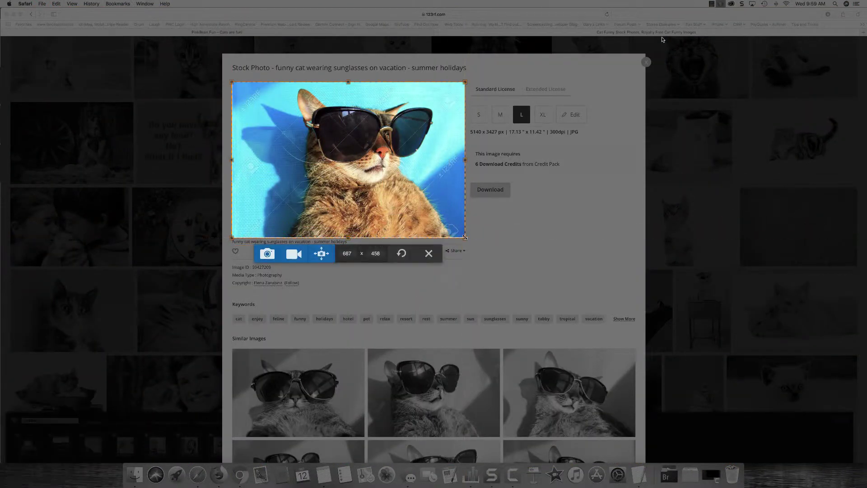
key("Return")
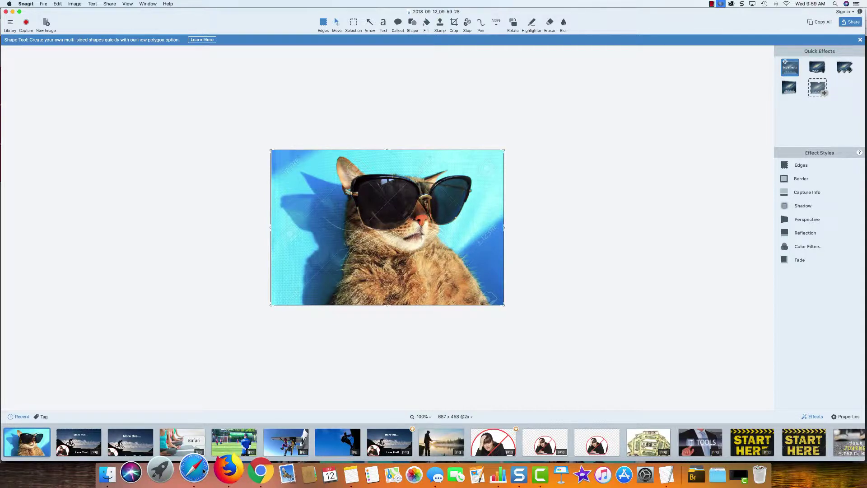
- Close the photo details and capture the PinkBean.fun 'Cats Are fun' section
left_click(203, 471)
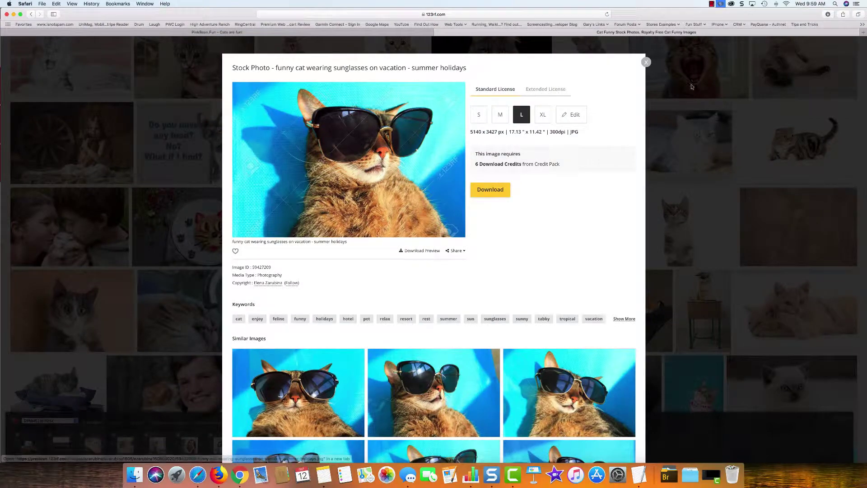
left_click(647, 63)
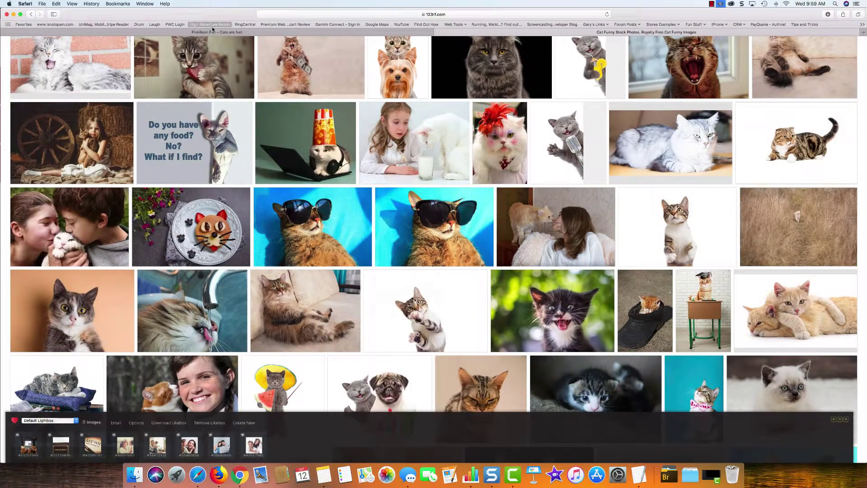
left_click(225, 32)
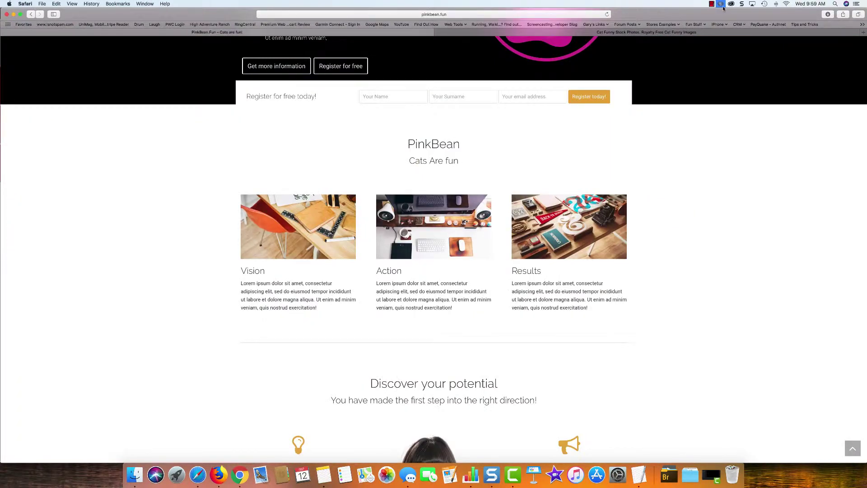
left_click(743, 4)
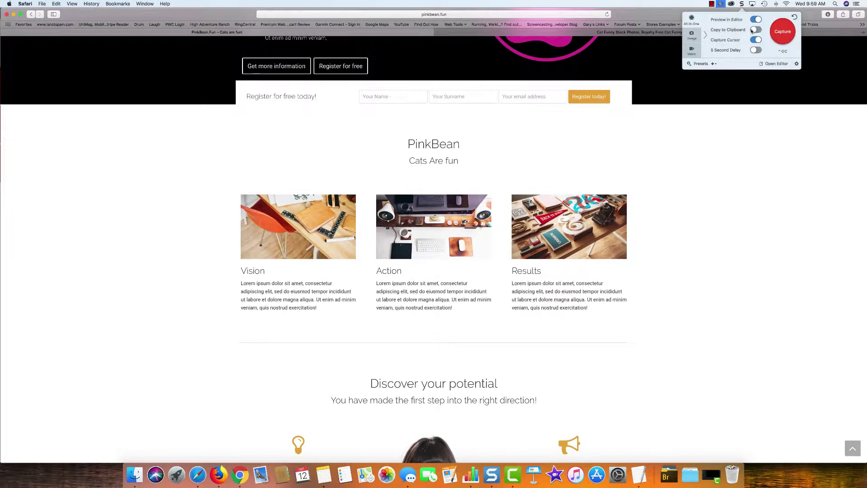
left_click(794, 34)
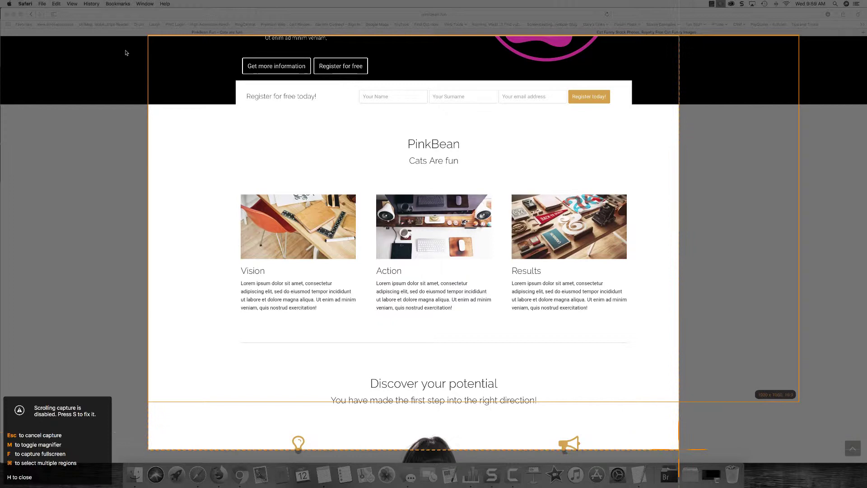
left_click(181, 68)
left_click(340, 19)
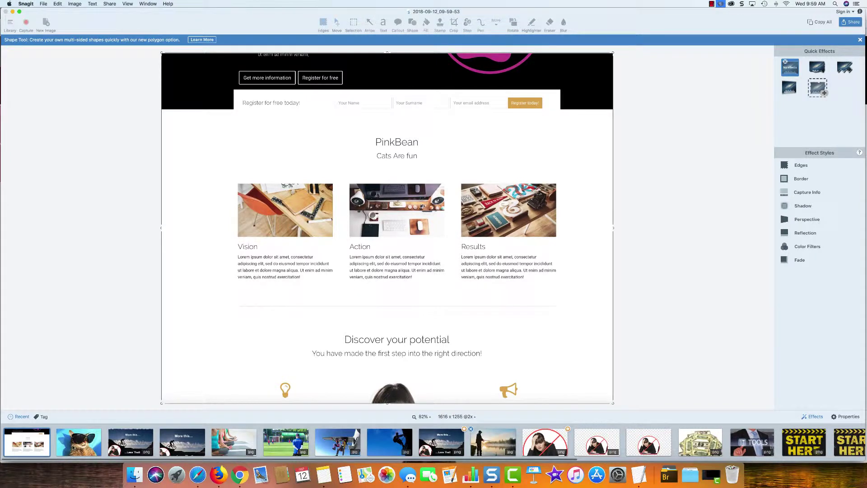
- Drag the sunglasses cat capture onto the PinkBean capture and resize it over the Vision image
left_click_drag(59, 452, 333, 246)
left_click_drag(429, 311, 328, 243)
mouse_move(328, 212)
left_mouse_down()
mouse_move(293, 204)
mouse_move(333, 211)
left_mouse_up()
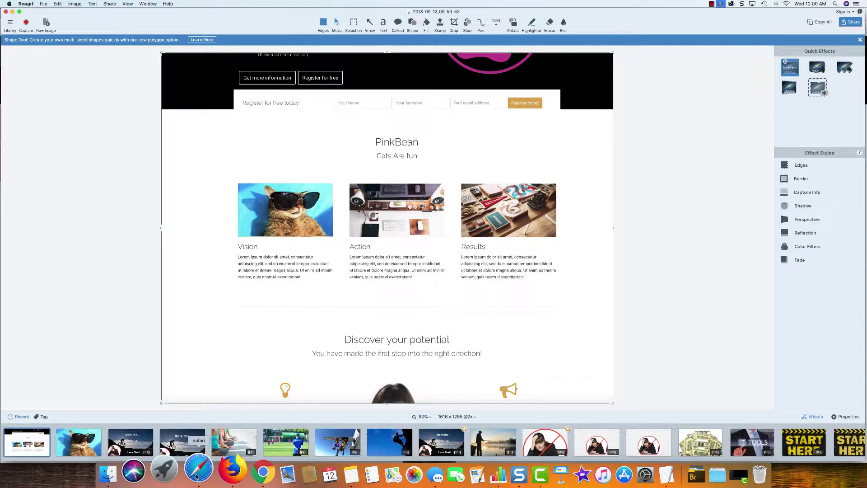
- Open the 'Playful funny cat, kitten isolated on white background' photo and start a region capture
left_click(197, 475)
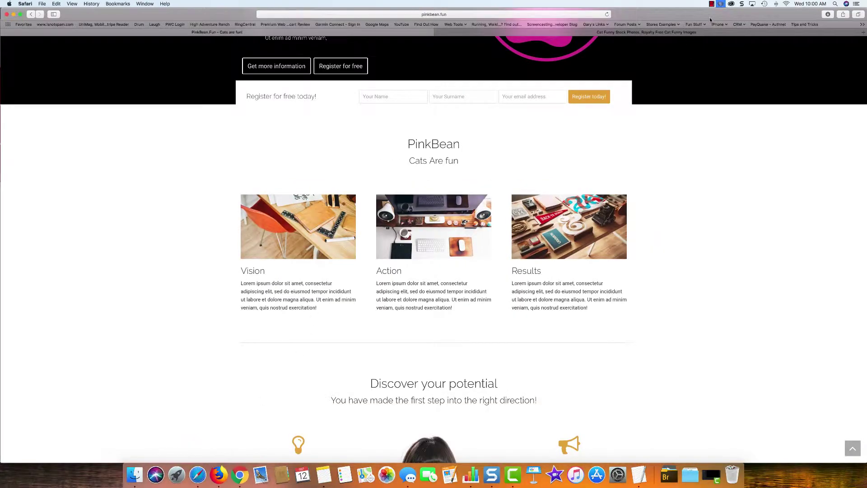
key("ctrl+Tab")
scroll(479, 190, "down", 5)
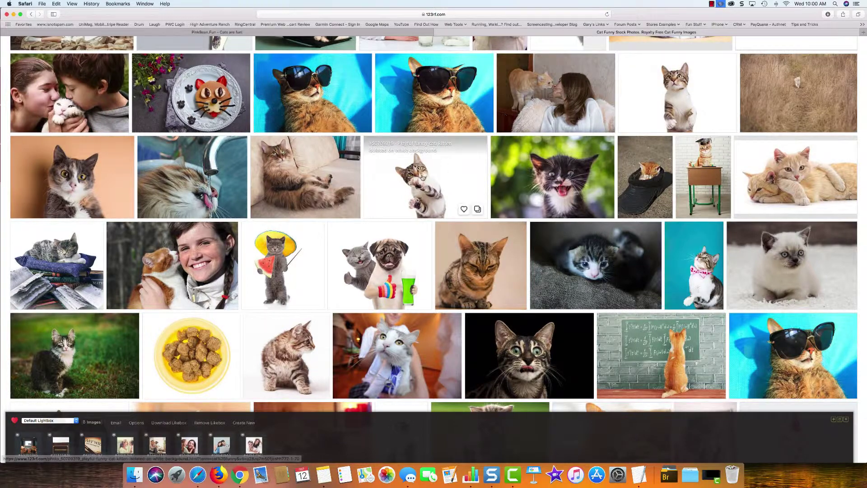
left_click(423, 183)
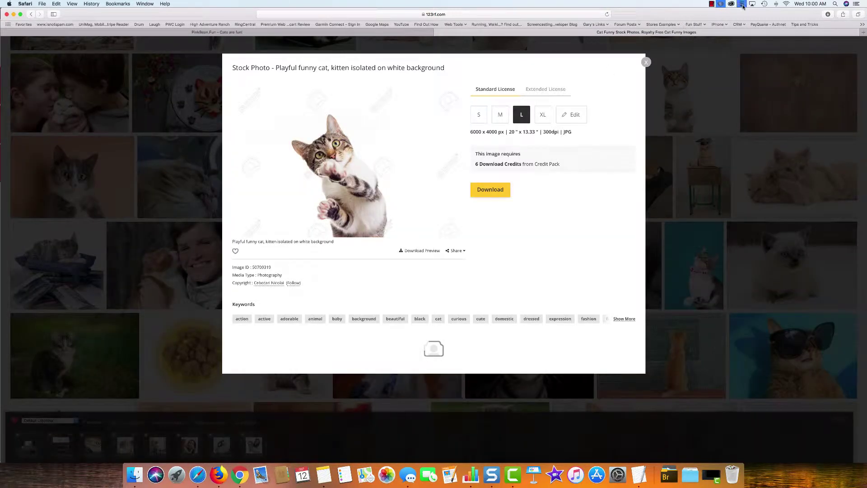
left_click(743, 6)
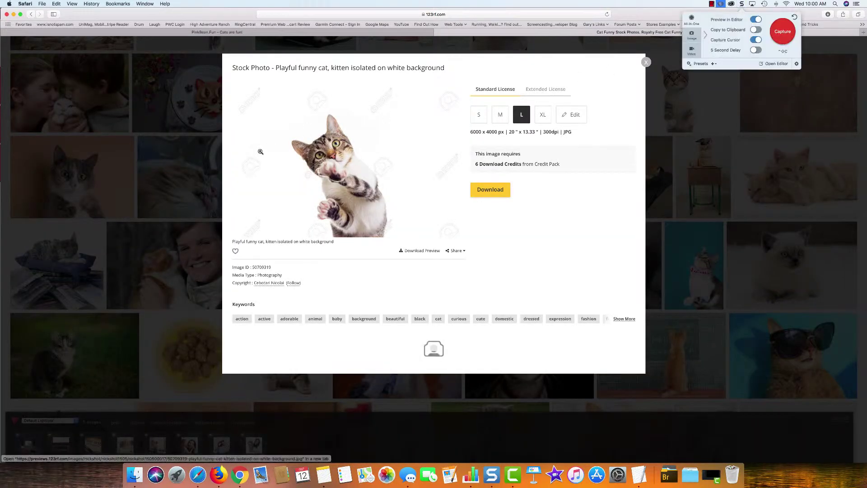
left_click(308, 86)
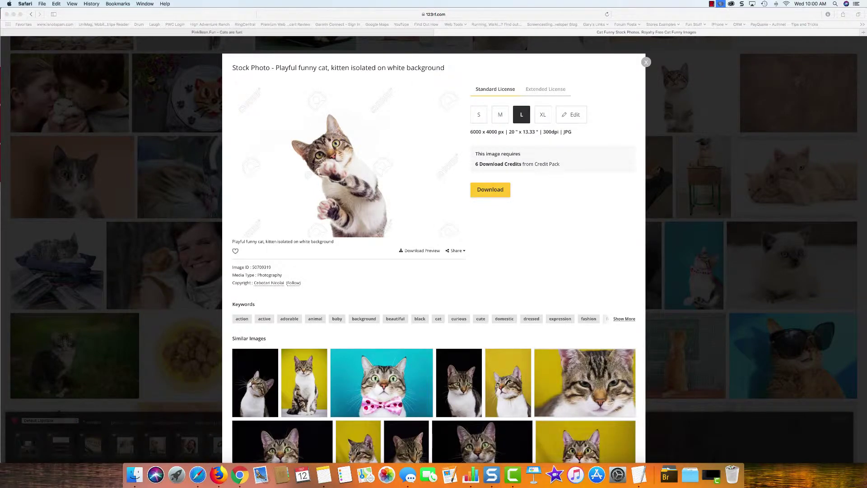
key("ctrl+shift+c")
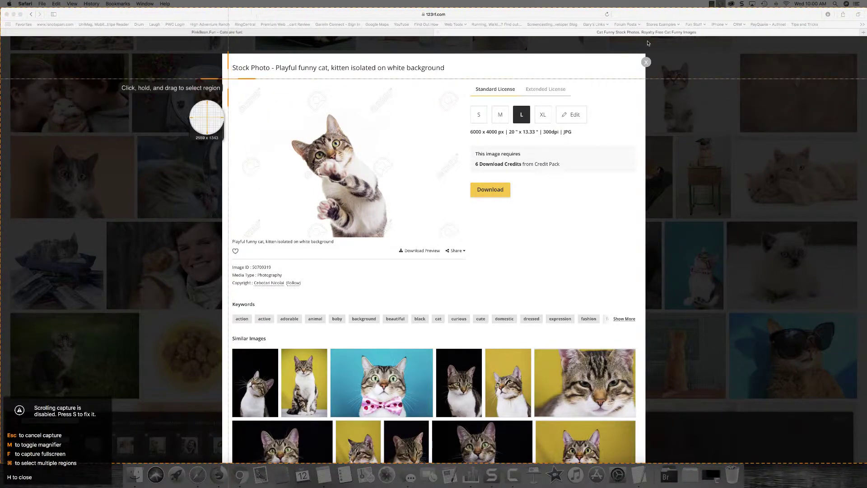
- Capture the kitten photo region and drag it onto the PinkBean page capture
left_click_drag(228, 79, 469, 244)
key("c")
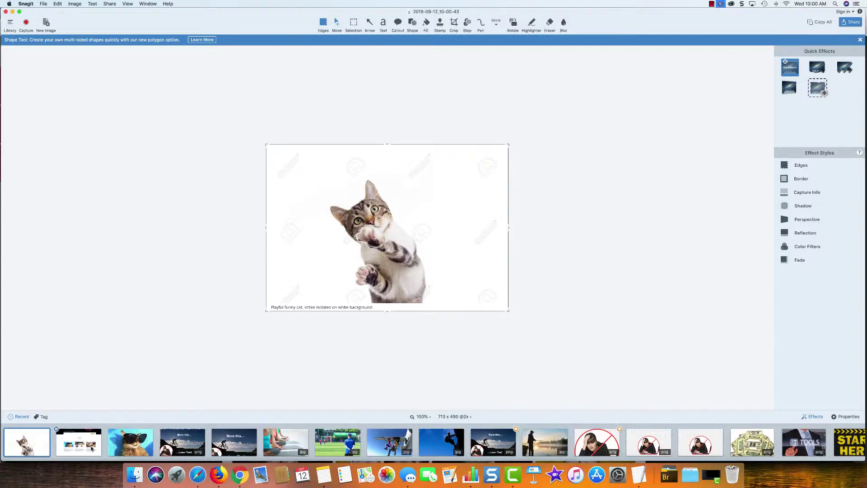
left_click(92, 448)
left_click_drag(27, 440, 407, 200)
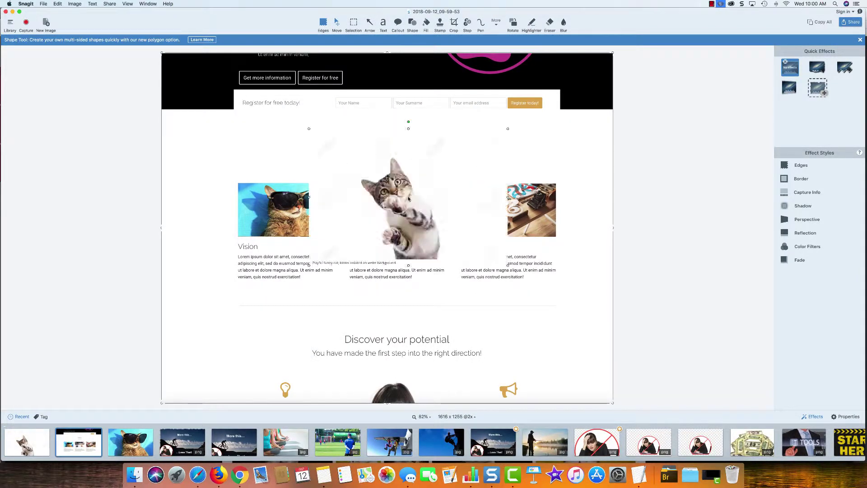
- Resize the kitten photo to fit over the Action card's image
left_click_drag(509, 266, 428, 220)
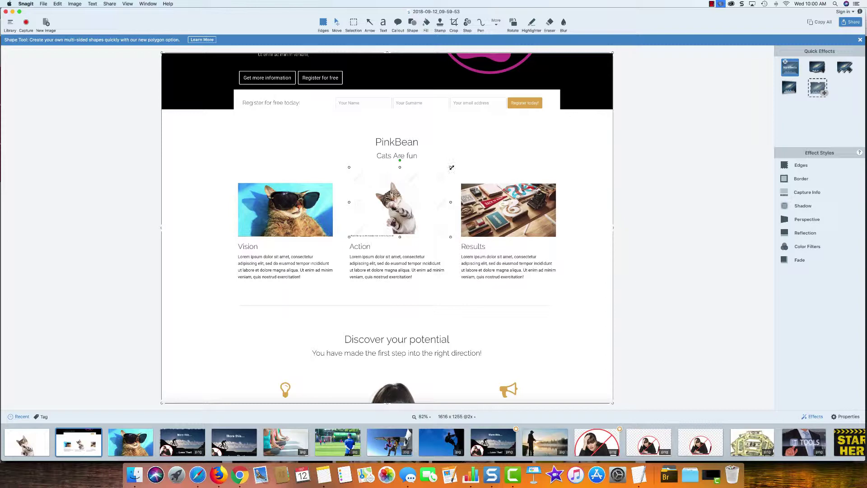
mouse_move(451, 167)
left_mouse_down()
mouse_move(438, 178)
mouse_move(464, 170)
left_mouse_up()
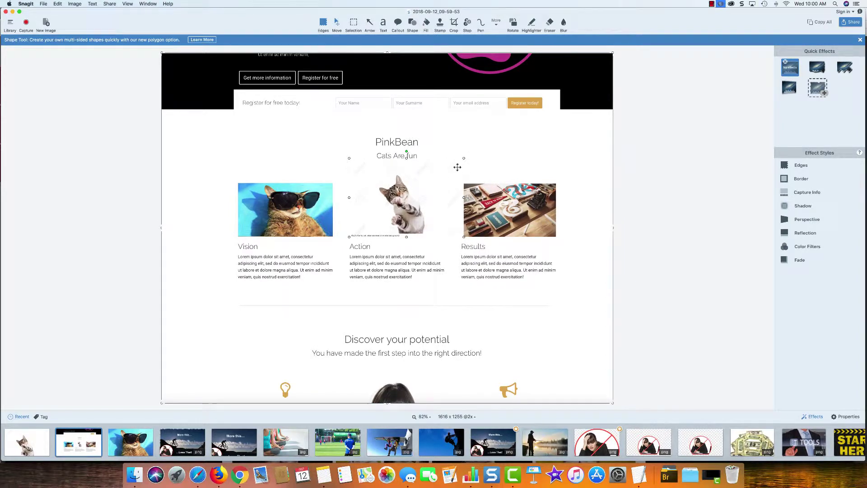
left_click_drag(406, 156, 404, 182)
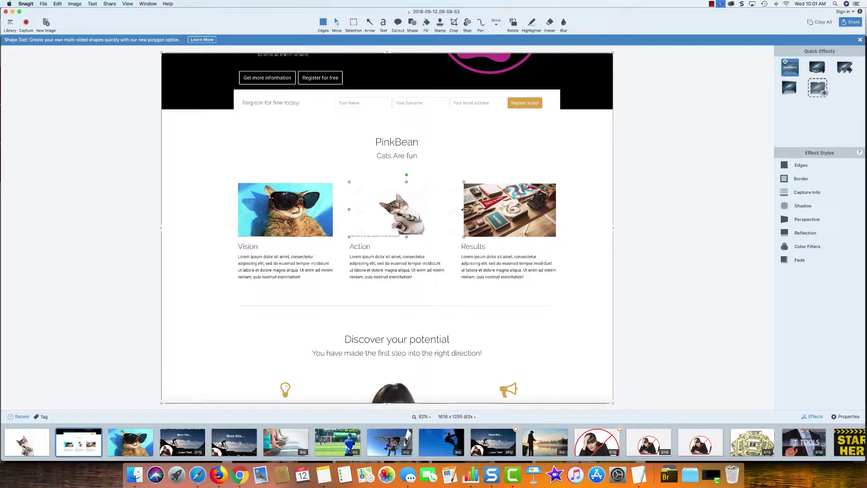
left_click_drag(463, 209, 446, 210)
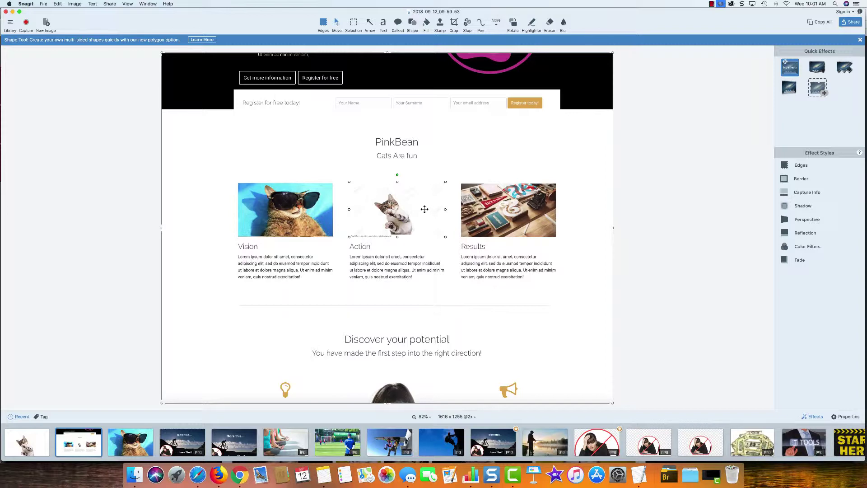
- Delete the kitten from the page capture and crop the standalone kitten capture to 509 x 360
key("Delete")
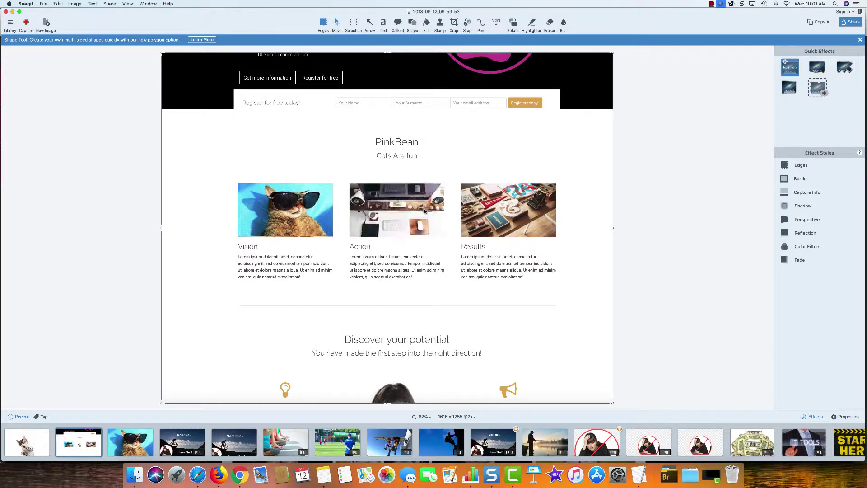
key("Left")
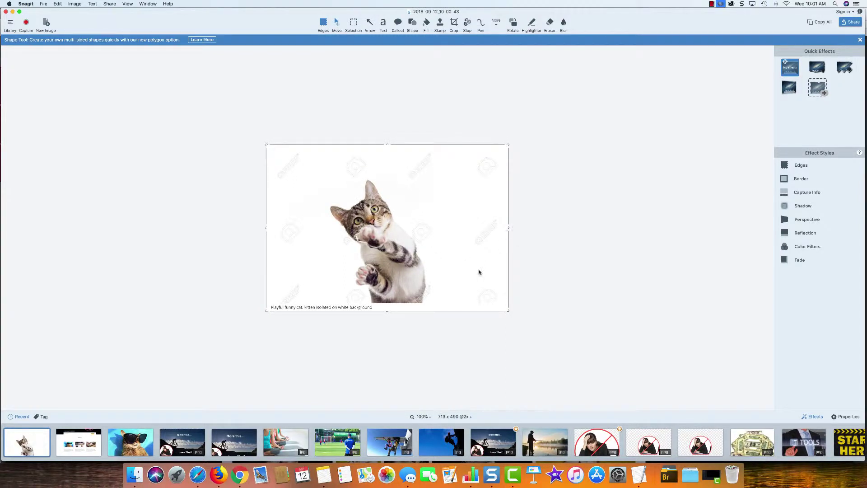
left_click_drag(388, 311, 388, 303)
left_click_drag(386, 147, 387, 177)
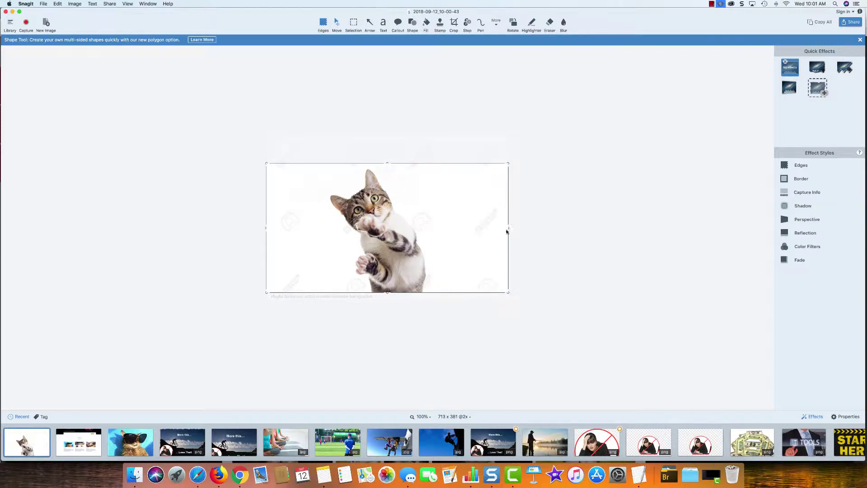
left_click_drag(507, 228, 468, 232)
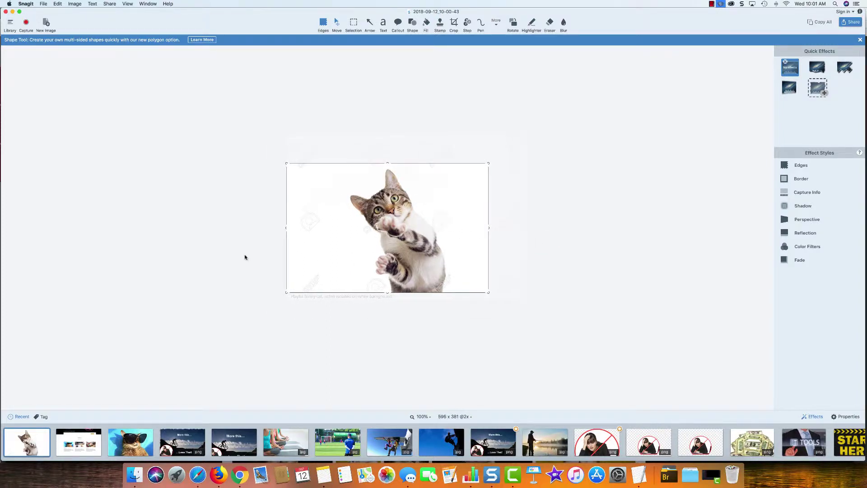
left_click_drag(286, 225, 326, 228)
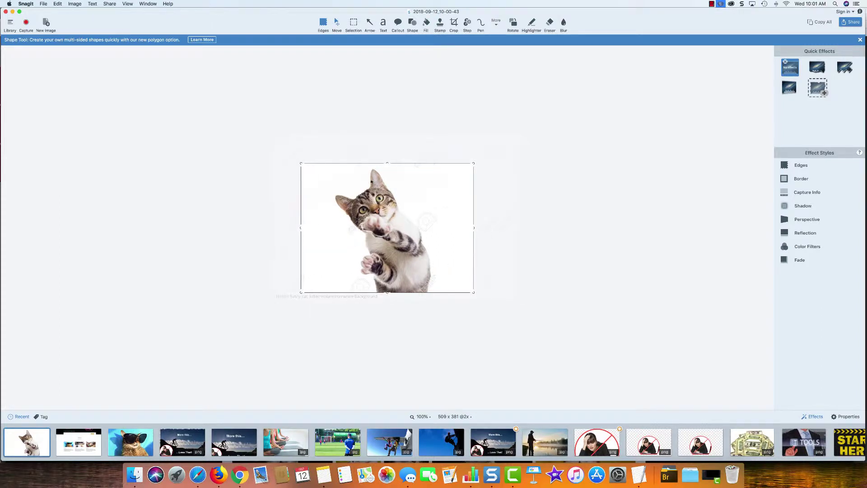
left_click_drag(387, 292, 387, 285)
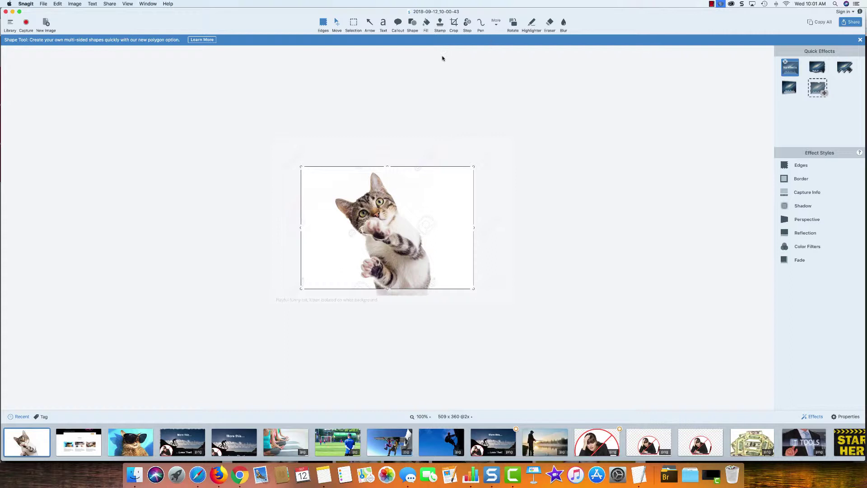
left_click(453, 23)
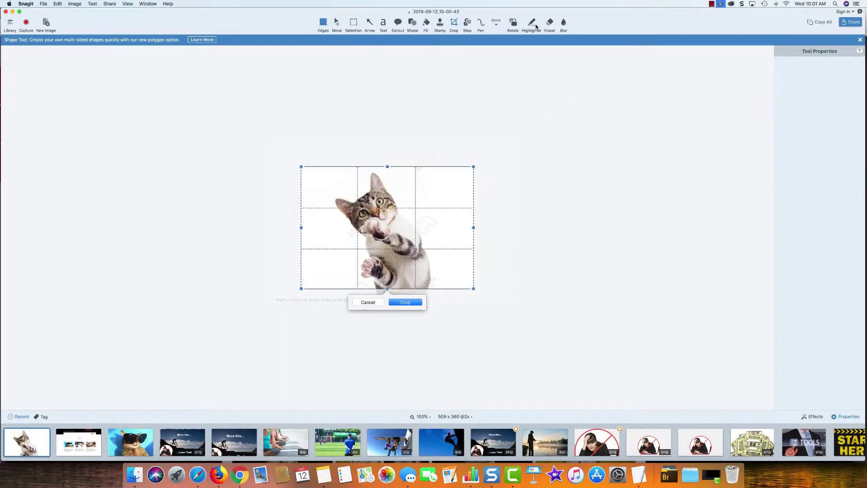
left_click(403, 302)
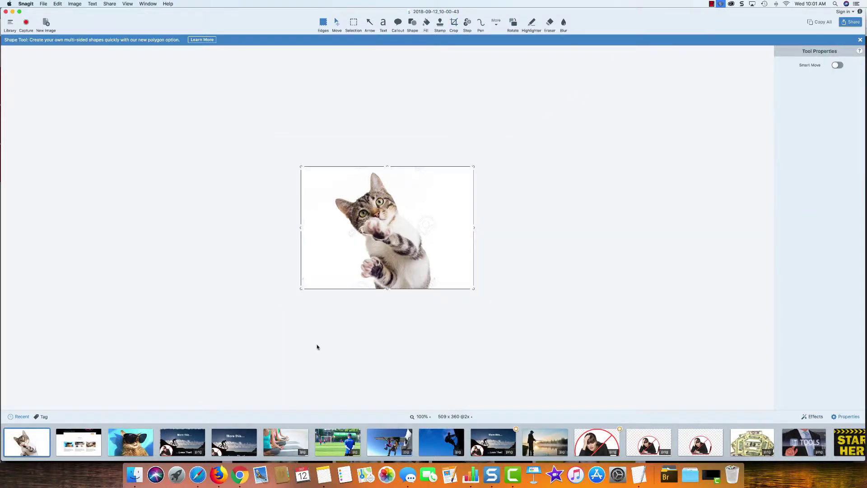
- Place the cropped kitten photo over the Action image, resized to match the Vision picture's height
left_click(86, 439)
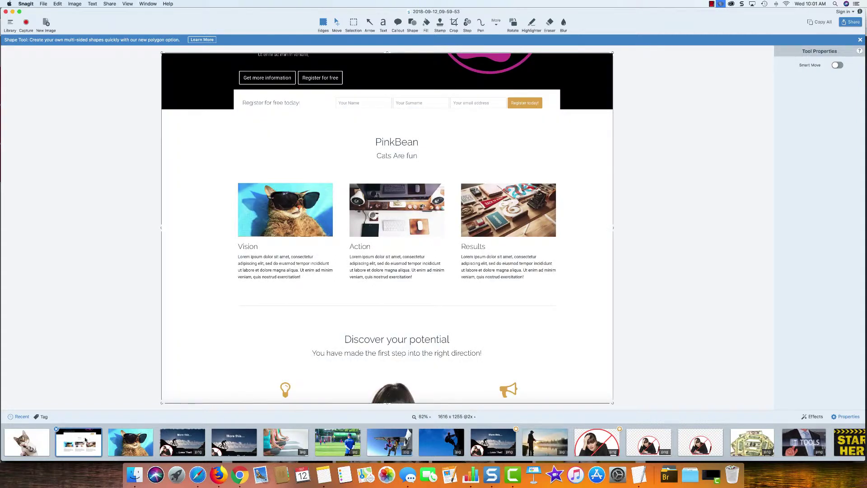
left_click_drag(27, 441, 384, 212)
left_click_drag(436, 240, 424, 238)
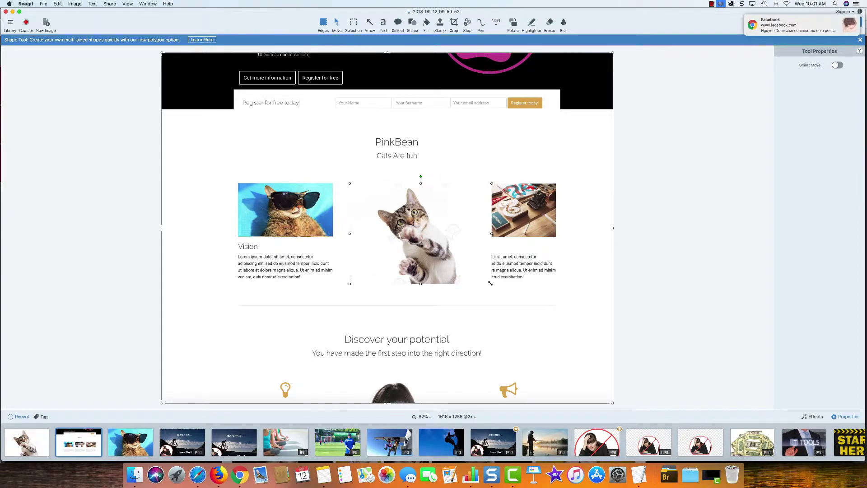
left_click_drag(491, 284, 445, 214)
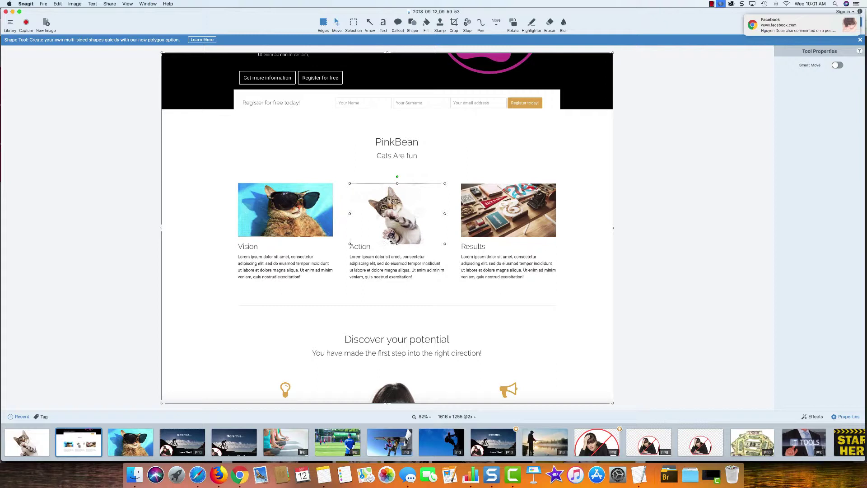
left_click_drag(397, 244, 398, 238)
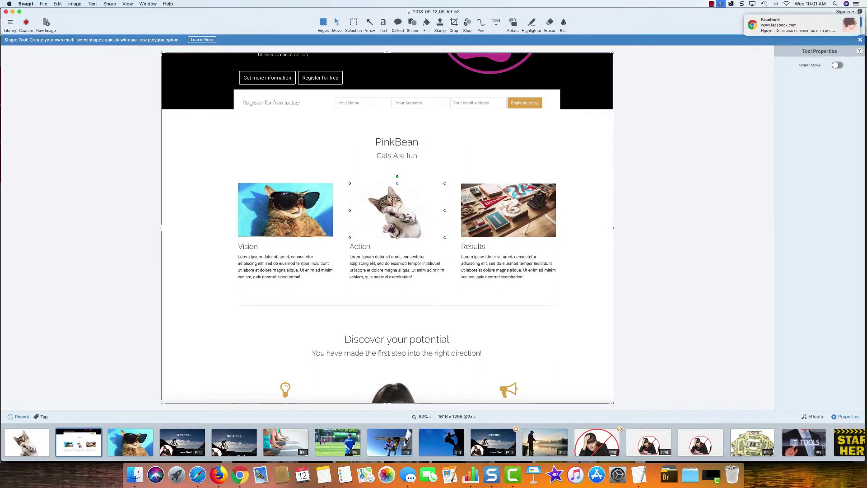
left_click(134, 373)
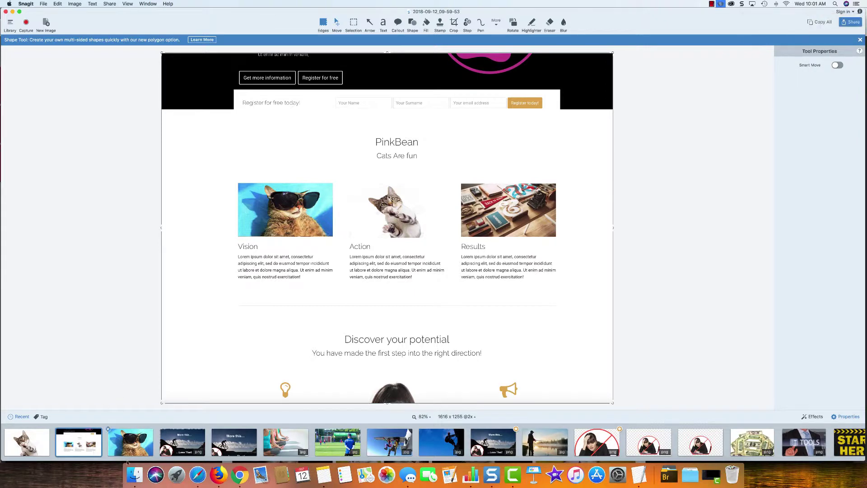
left_click(197, 474)
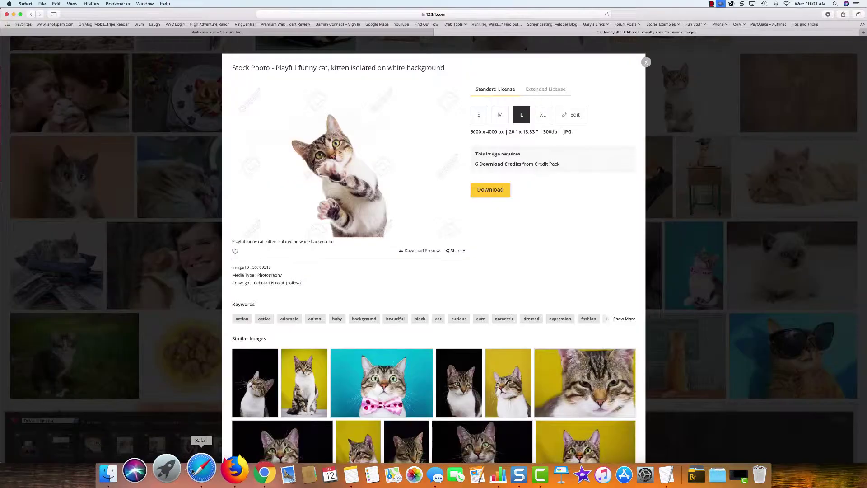
- Close the playful kitten details and open the Bengal cat photo on 123RF
left_click(646, 62)
scroll(533, 219, "down", 5)
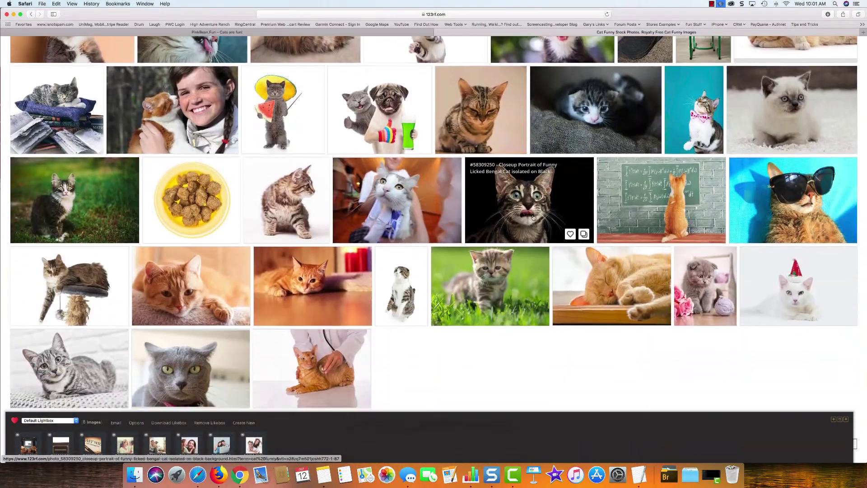
scroll(533, 218, "down", 2)
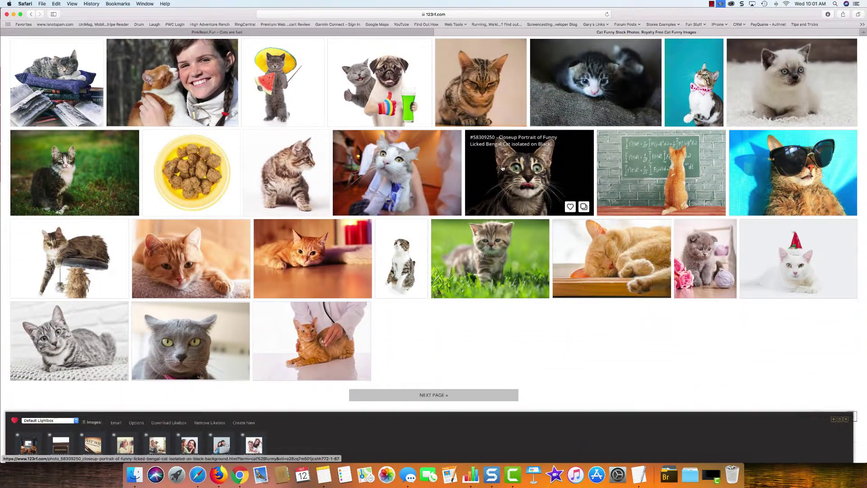
left_click(502, 168)
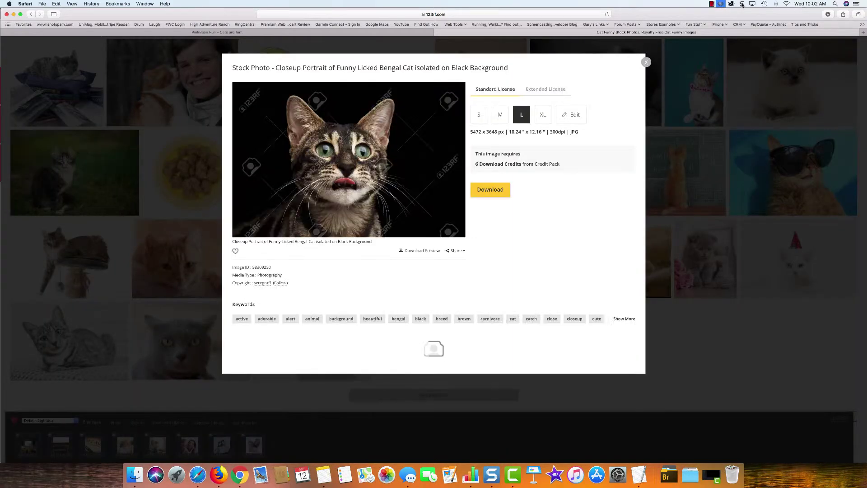
- Capture a region around the Bengal cat photo into the Snagit editor
left_click(742, 3)
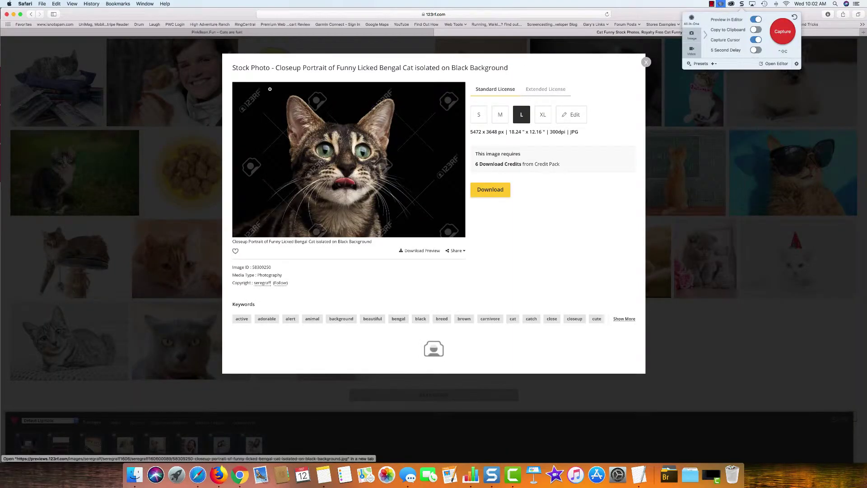
left_click(785, 32)
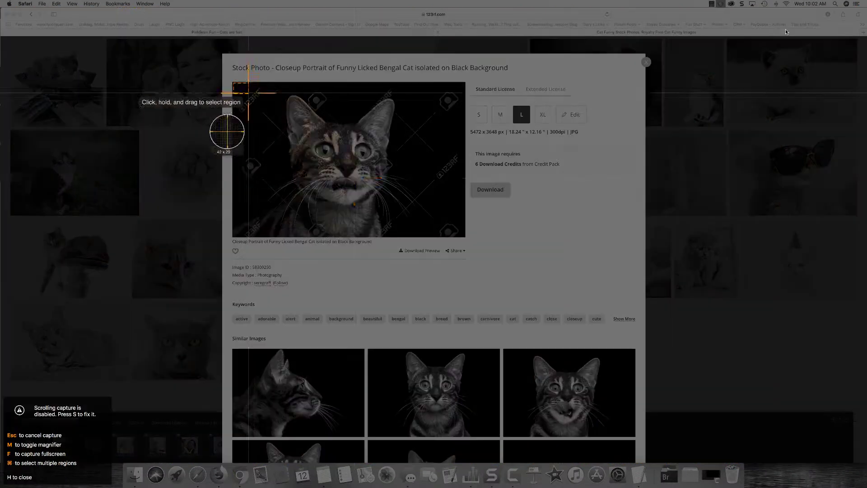
left_click_drag(233, 83, 465, 237)
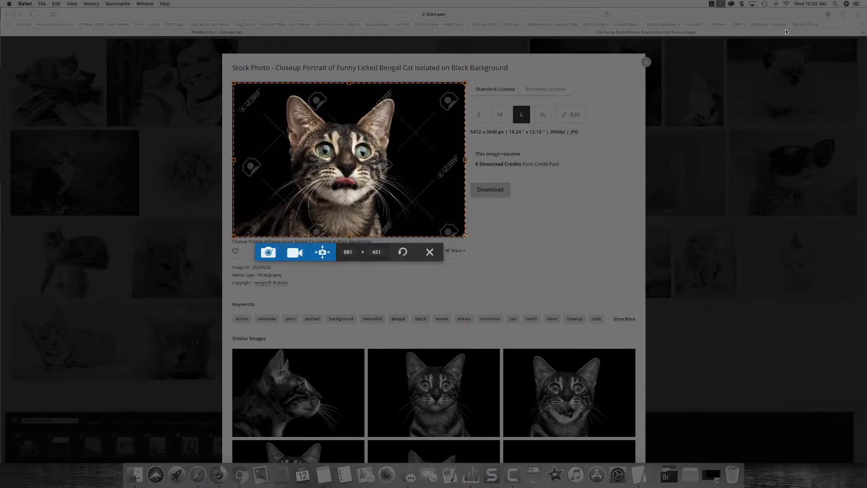
key("Return")
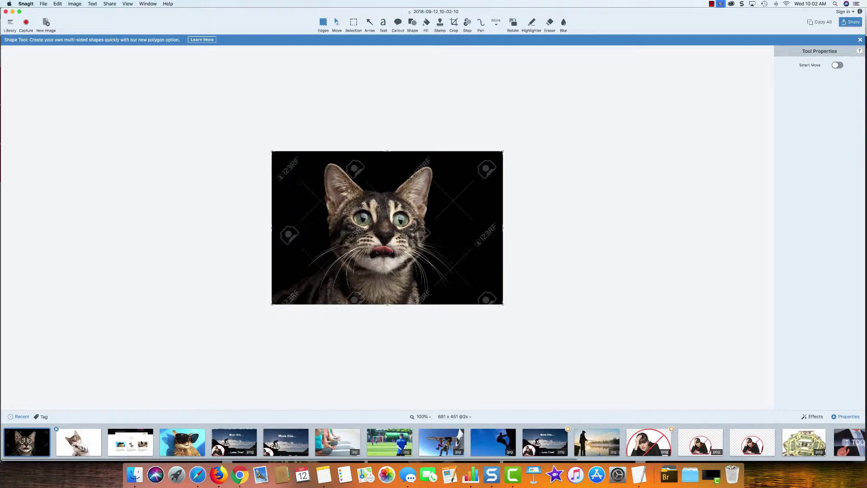
- Drop the Bengal cat capture onto the PinkBean page, shrink it and align it over Results
left_click(141, 442)
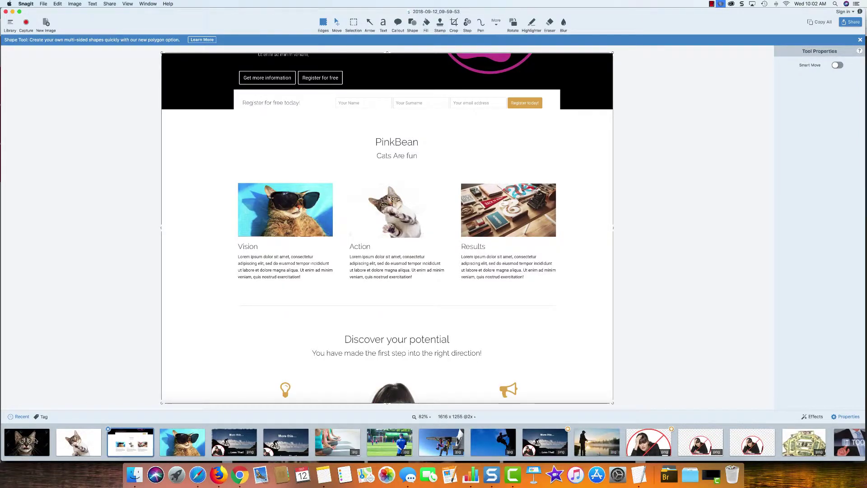
left_click_drag(27, 442, 360, 207)
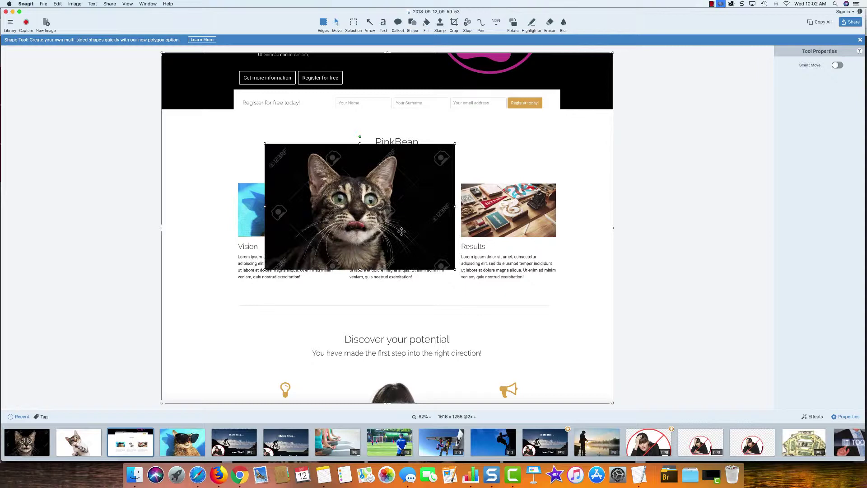
left_click_drag(454, 269, 516, 227)
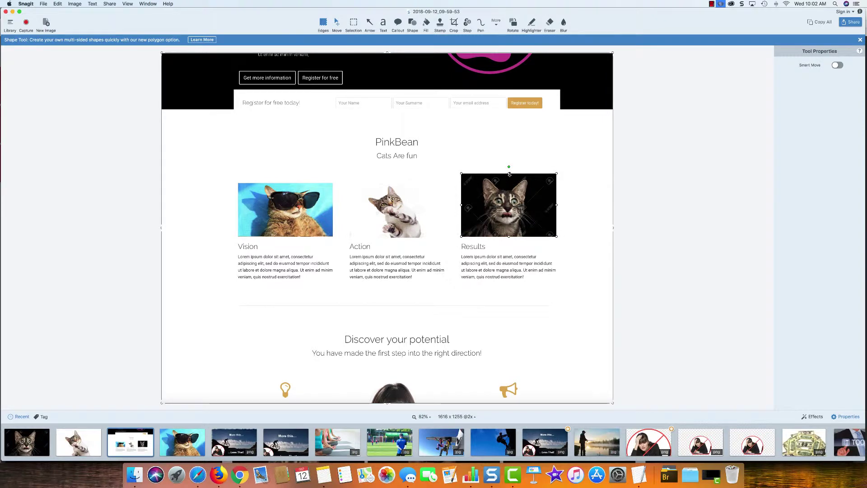
left_click_drag(509, 174, 508, 185)
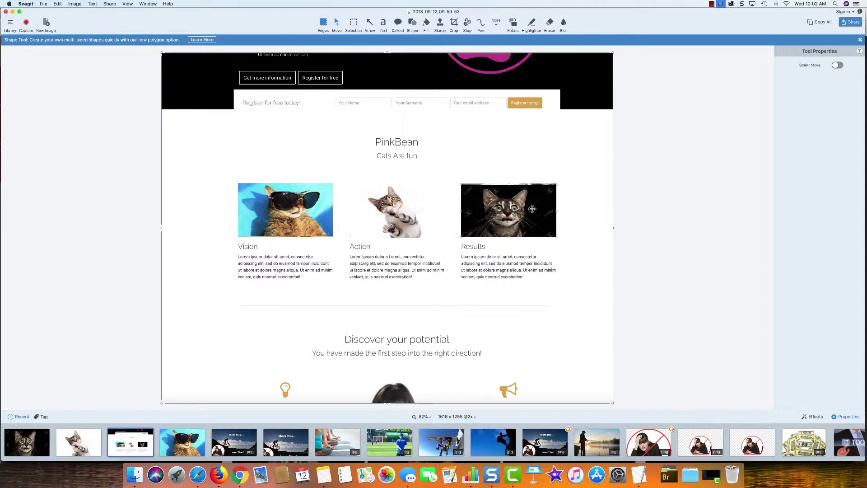
left_click(509, 187)
- Raise the Bengal cat image's top edge a few pixels to fully cover Results
left_click_drag(510, 185, 510, 183)
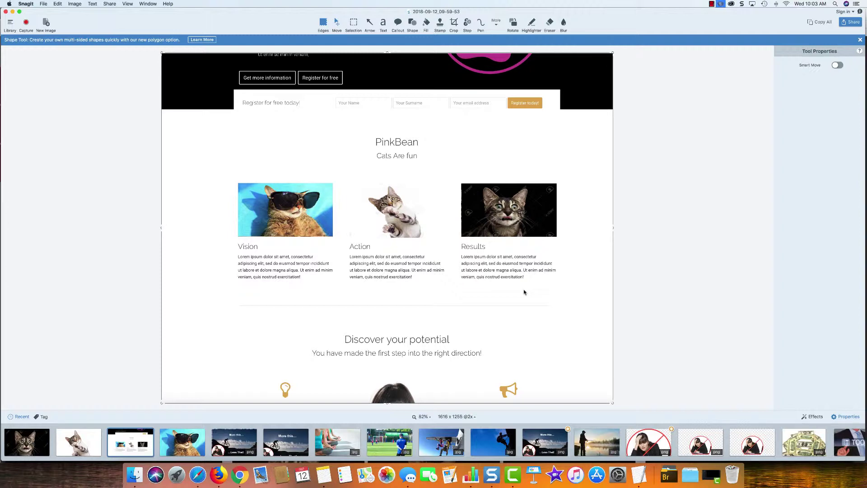
left_click(512, 232)
left_click_drag(511, 233, 409, 220)
key("Delete")
left_click(304, 220)
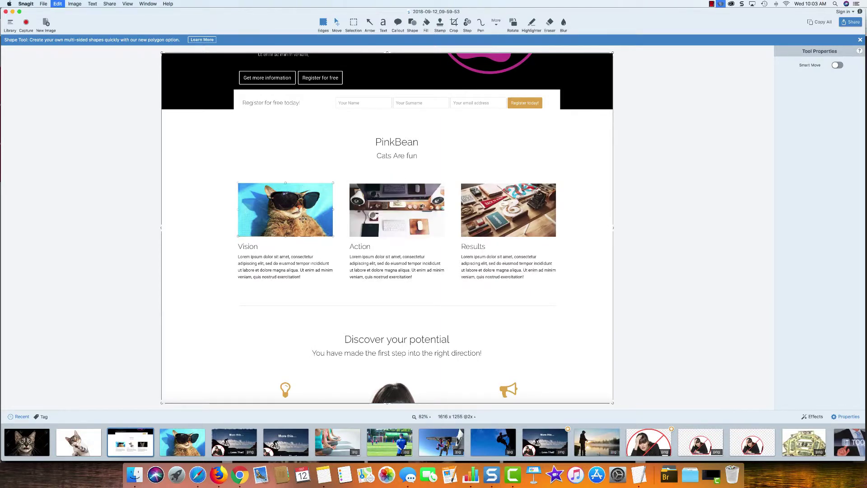
key("Delete")
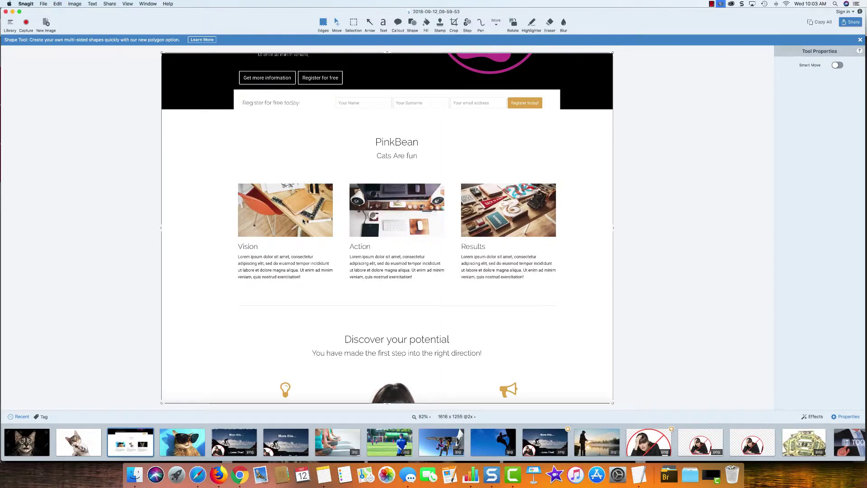
key("super+z")
key("super+z")
key("super+z")
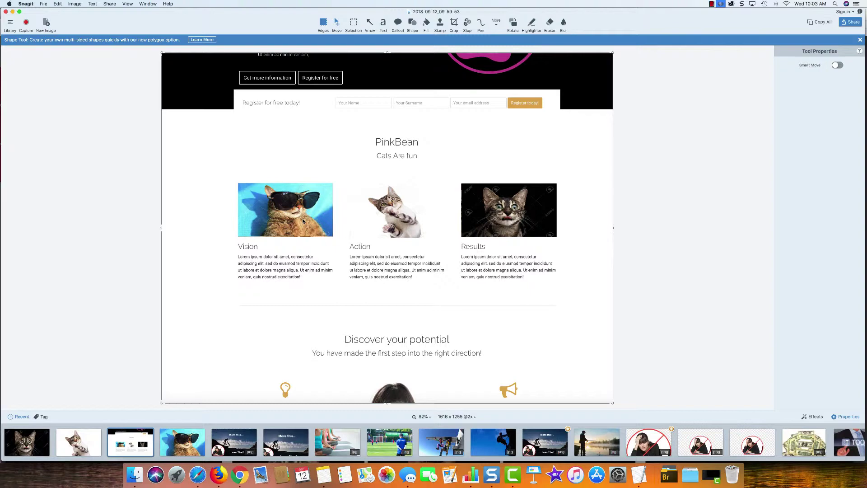
left_click(303, 220)
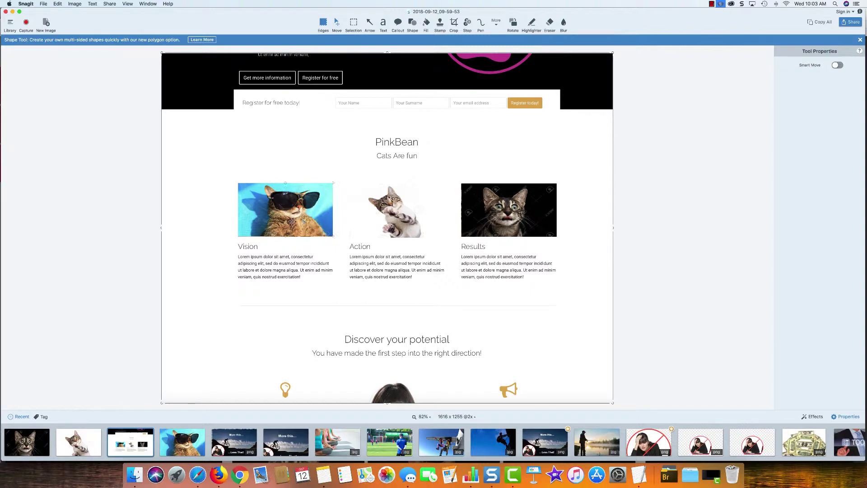
- Close the Bengal cat popup and scroll through the live PinkBean.Fun page with its desk photos
left_click(191, 474)
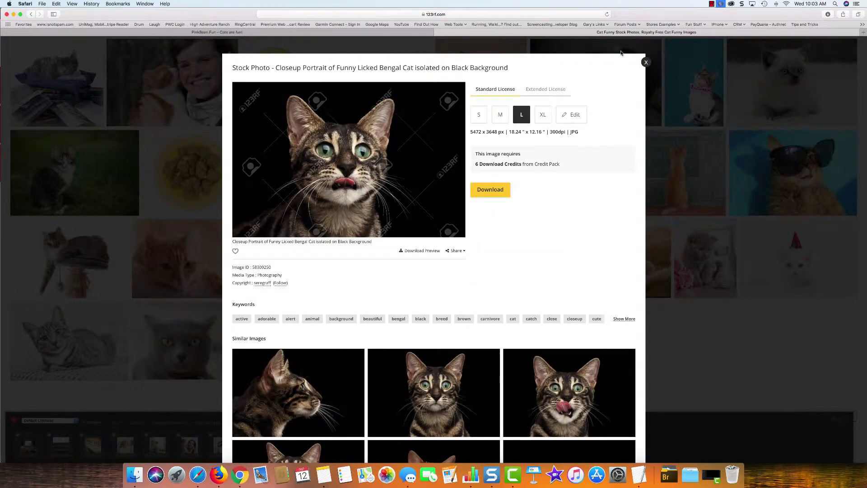
left_click(646, 62)
left_click(276, 32)
scroll(445, 135, "up", 5)
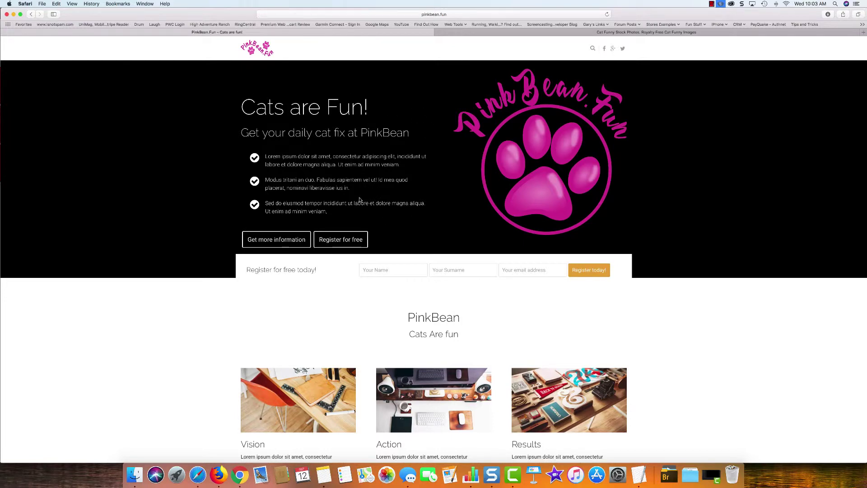
scroll(297, 166, "down", 3)
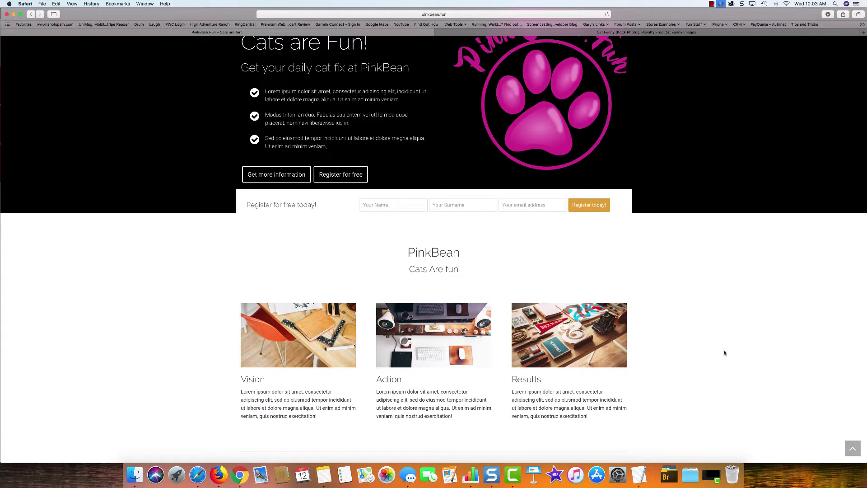
scroll(696, 355, "down", 5)
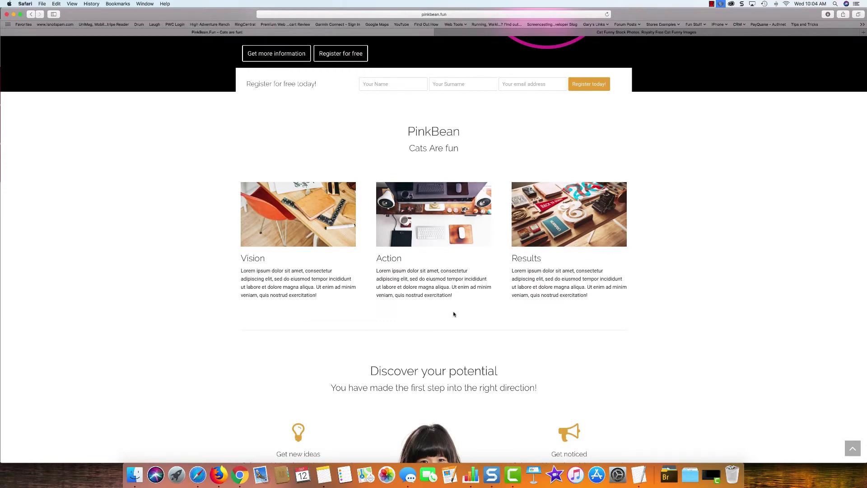
scroll(454, 314, "down", 5)
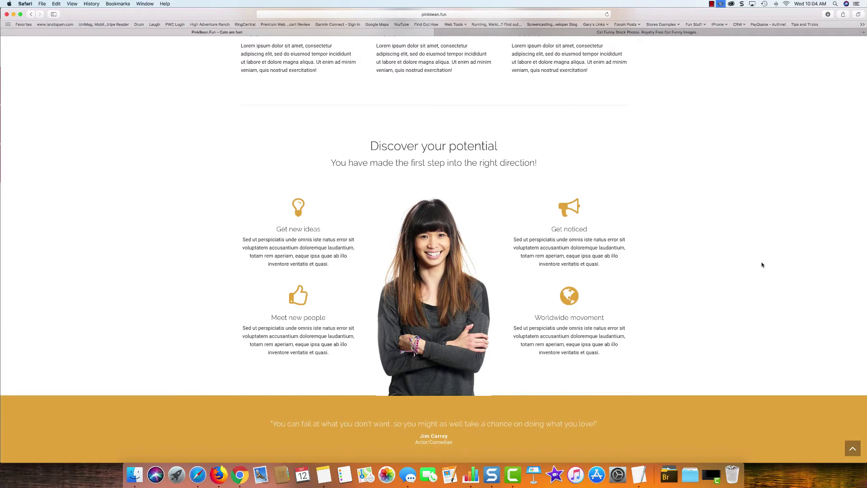
scroll(762, 265, "up", 1)
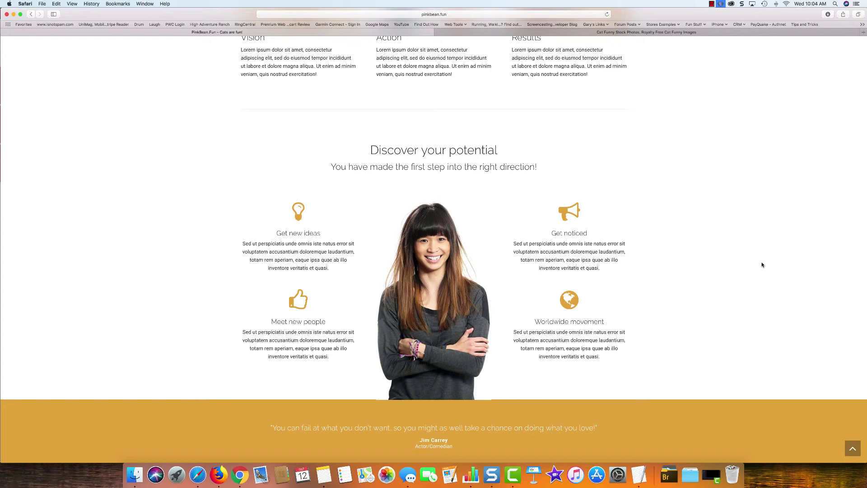